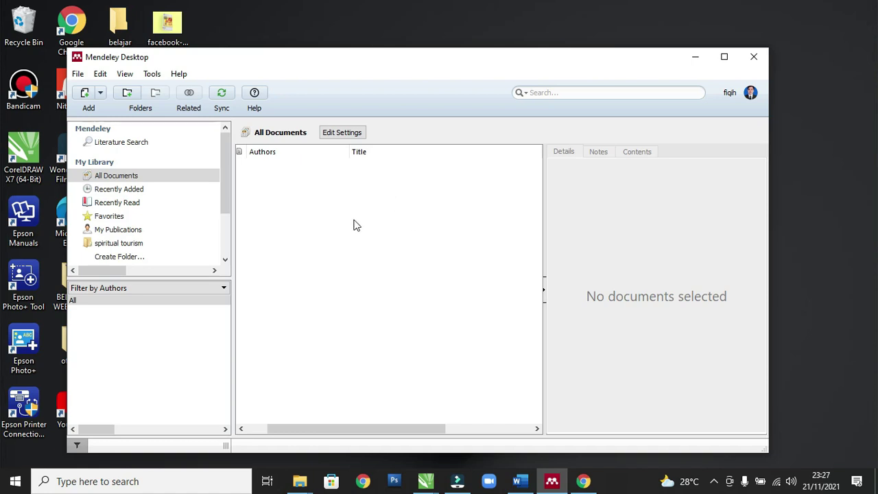
- Add the PDF "jurnal tentang covid" from the Desktop's "mendeley tutorial" folder to the library, and display the other options for adding documents
{"action": "left_click", "coordinate": [85, 95]}
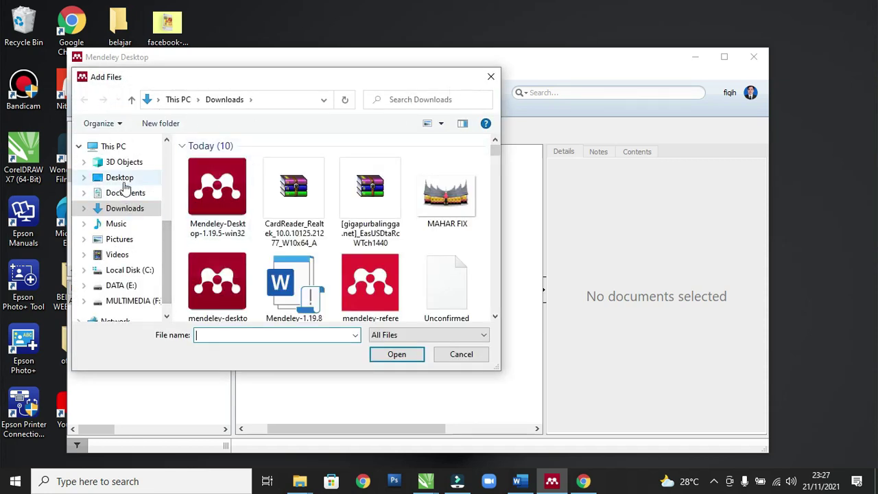
{"action": "left_click", "coordinate": [121, 177]}
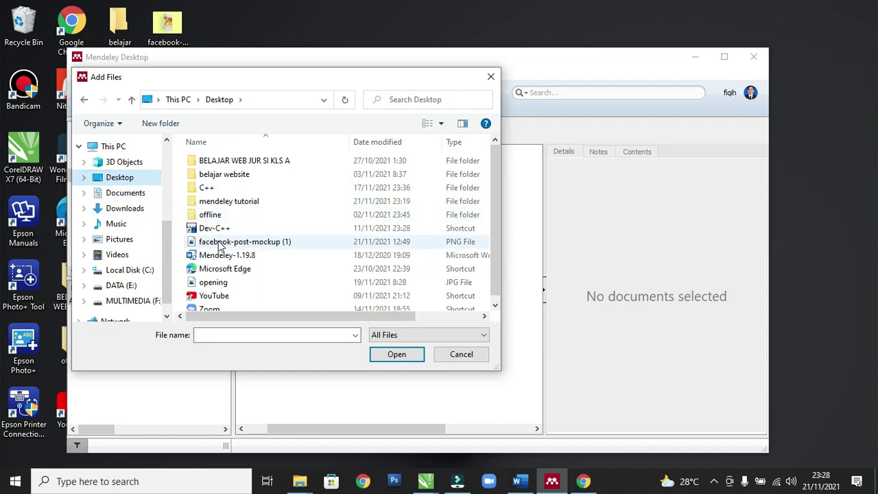
{"action": "double_click", "coordinate": [226, 201]}
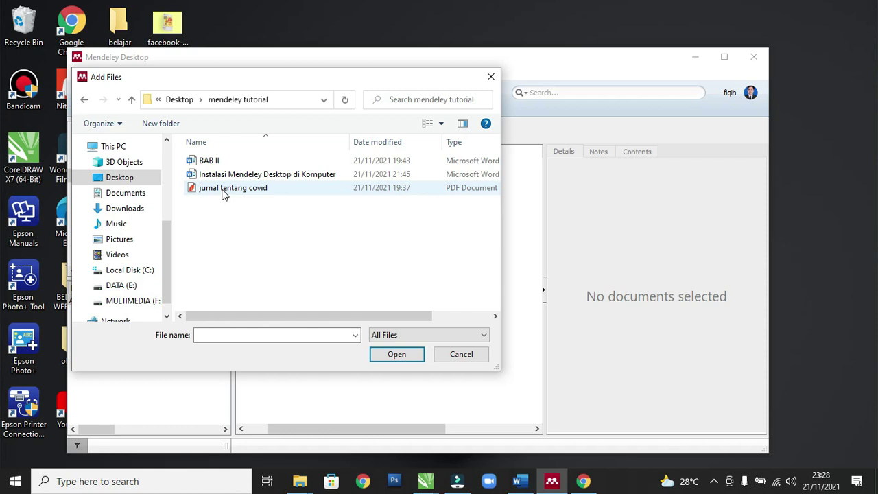
{"action": "double_click", "coordinate": [222, 192]}
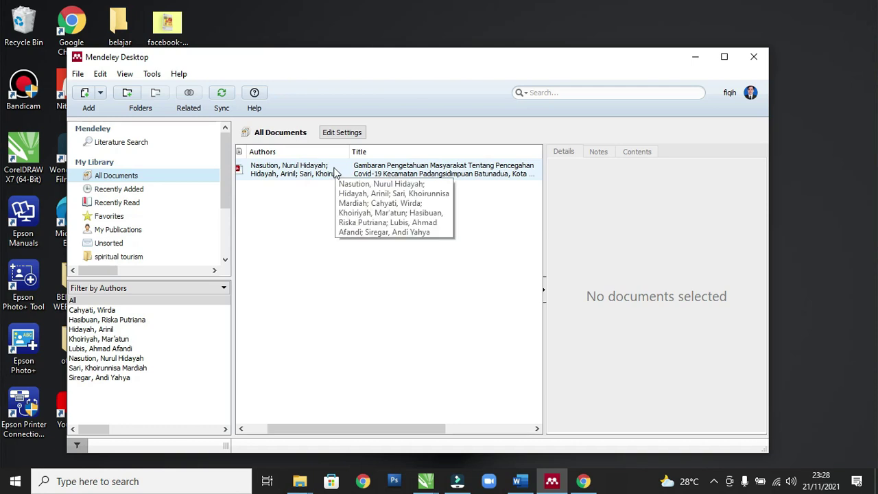
{"action": "left_click", "coordinate": [100, 92]}
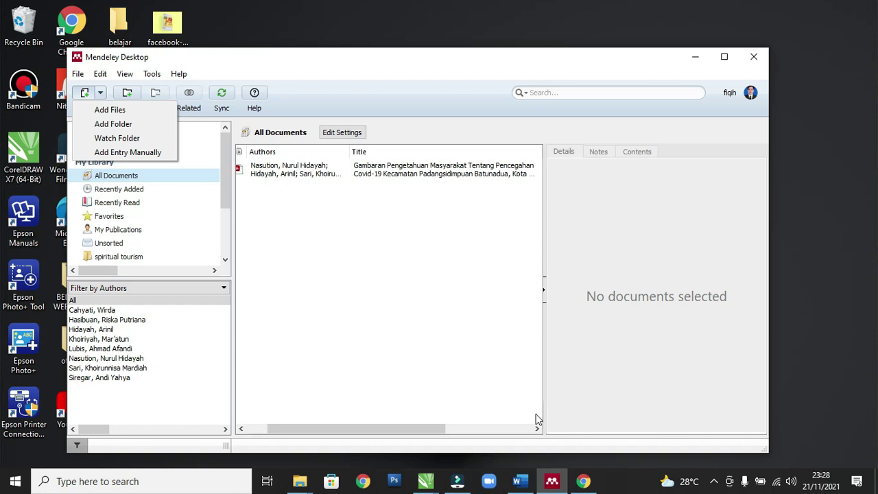
- Switch to Chrome and open Google Scholar from the existing "google scholar" search results
{"action": "left_click", "coordinate": [582, 478]}
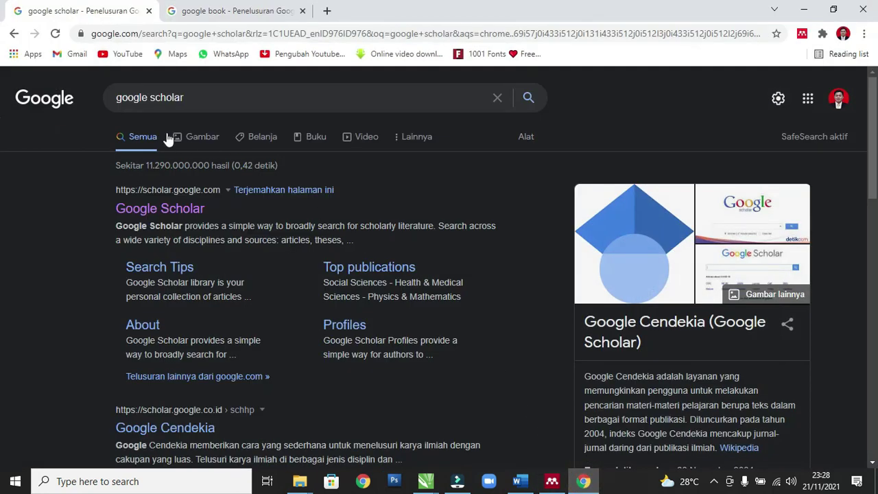
{"action": "left_click", "coordinate": [191, 98]}
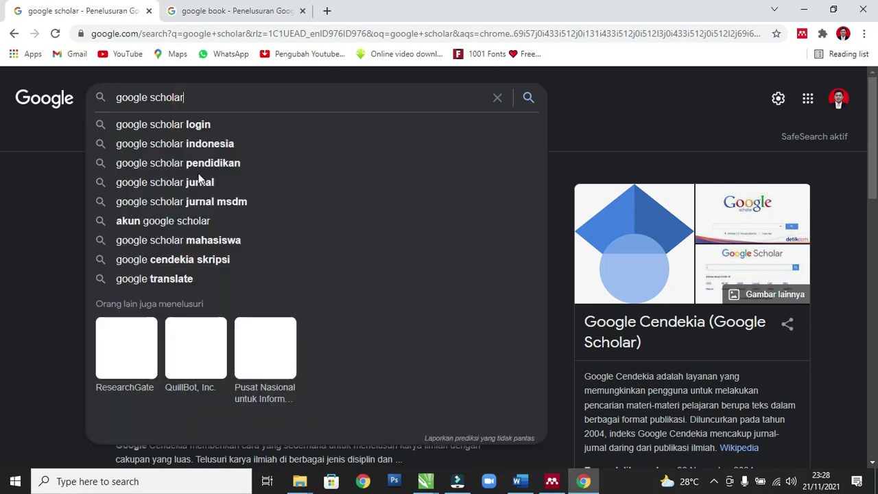
{"action": "left_click", "coordinate": [47, 184]}
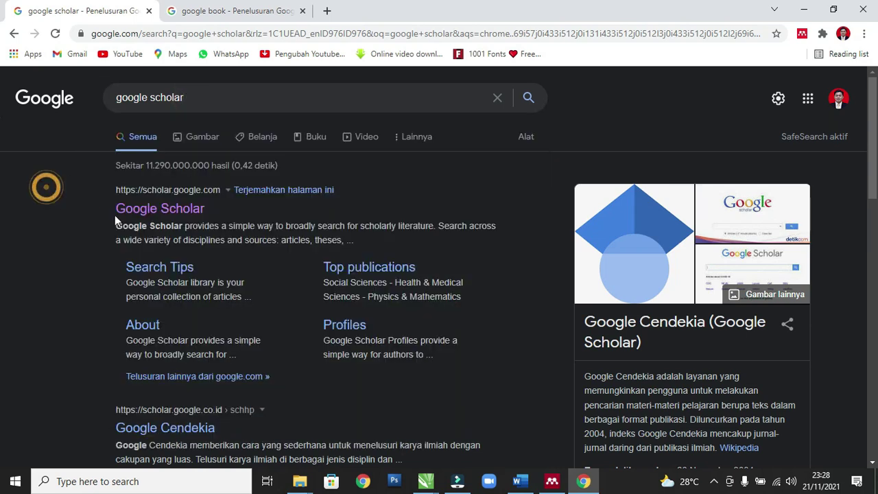
{"action": "left_click", "coordinate": [158, 209]}
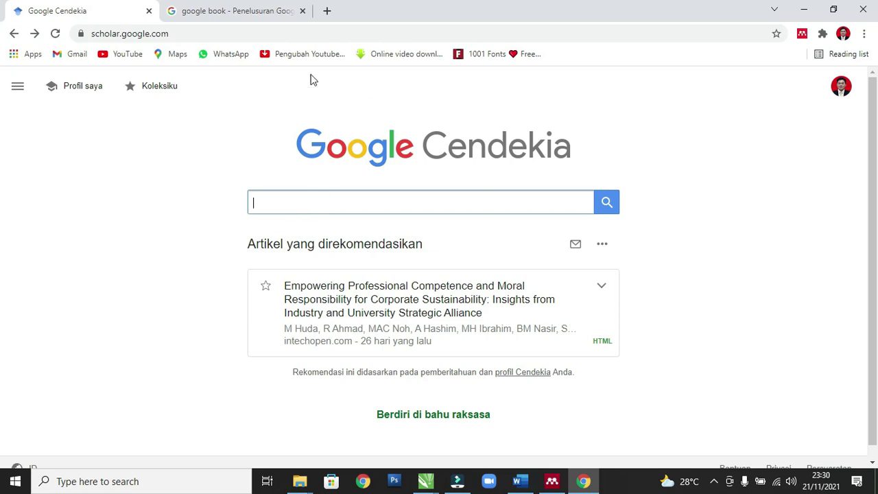
- Search Google Scholar for "covid 19"
{"action": "left_click", "coordinate": [377, 200]}
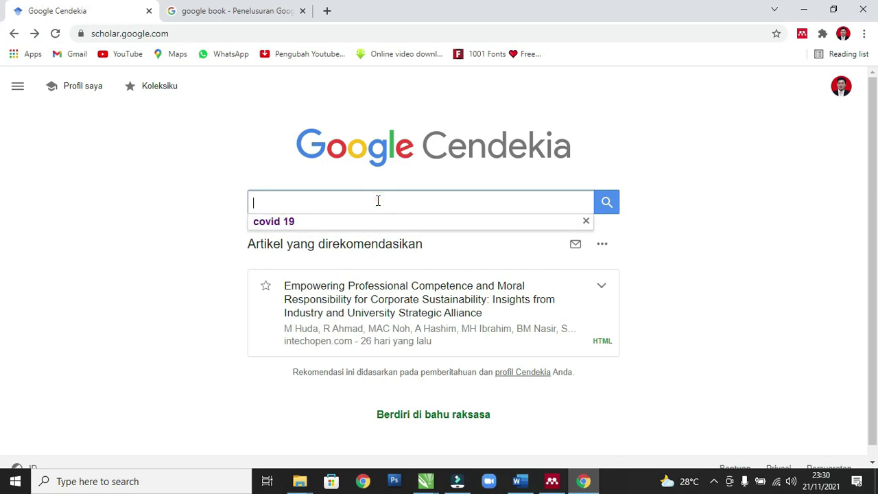
{"action": "type", "text": "covid 19"}
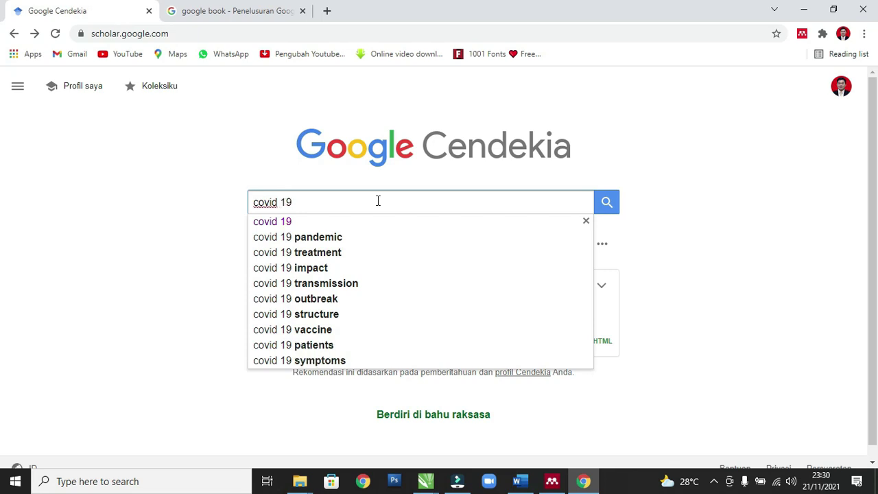
{"action": "key", "text": "Return"}
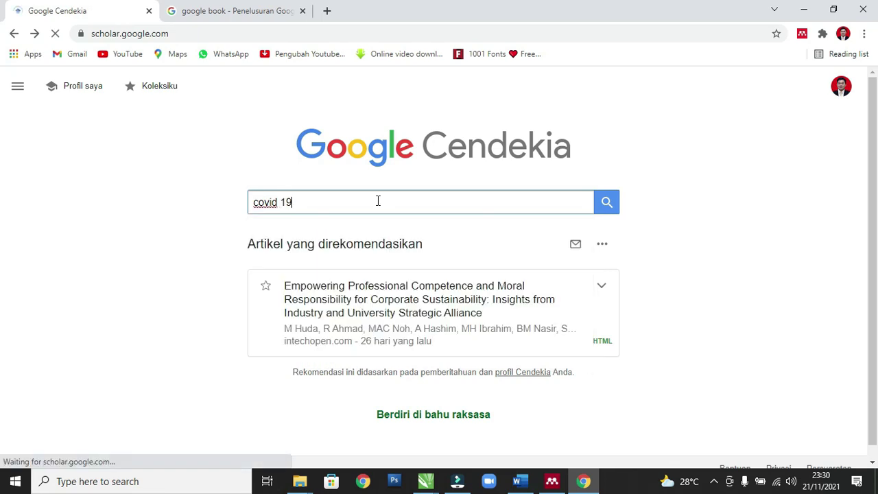
- Open the full view of "COVID-19: immunopathogenesis and Immunotherapeutics" and import the journal article into My Library with the Mendeley web importer
{"action": "scroll", "coordinate": [415, 264], "scroll_direction": "down", "scroll_amount": 5}
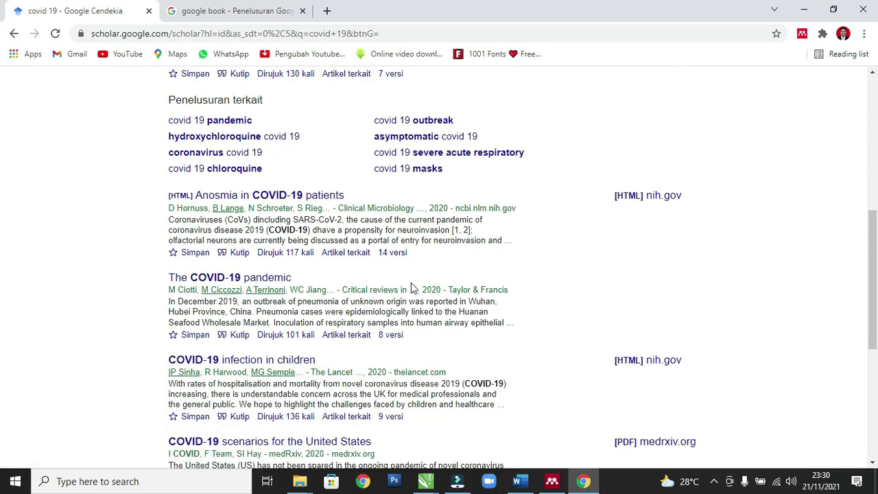
{"action": "scroll", "coordinate": [411, 288], "scroll_direction": "down", "scroll_amount": 4}
{"action": "scroll", "coordinate": [412, 282], "scroll_direction": "up", "scroll_amount": 10}
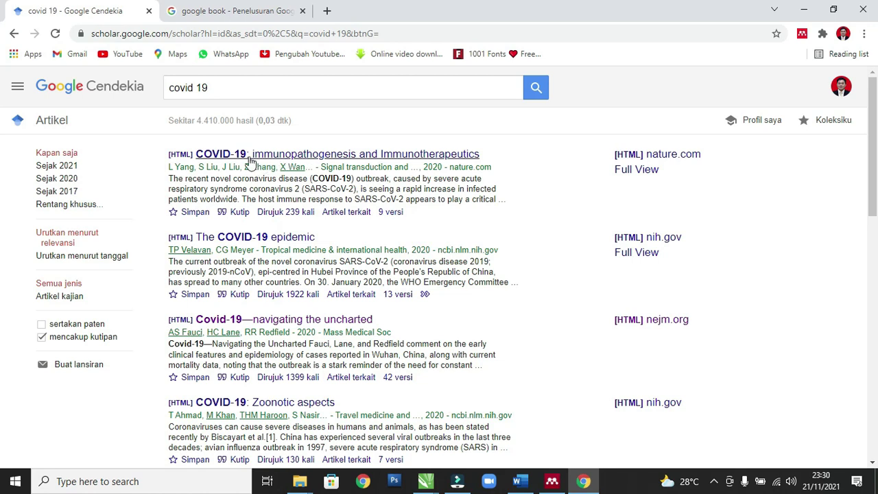
{"action": "left_click", "coordinate": [634, 172]}
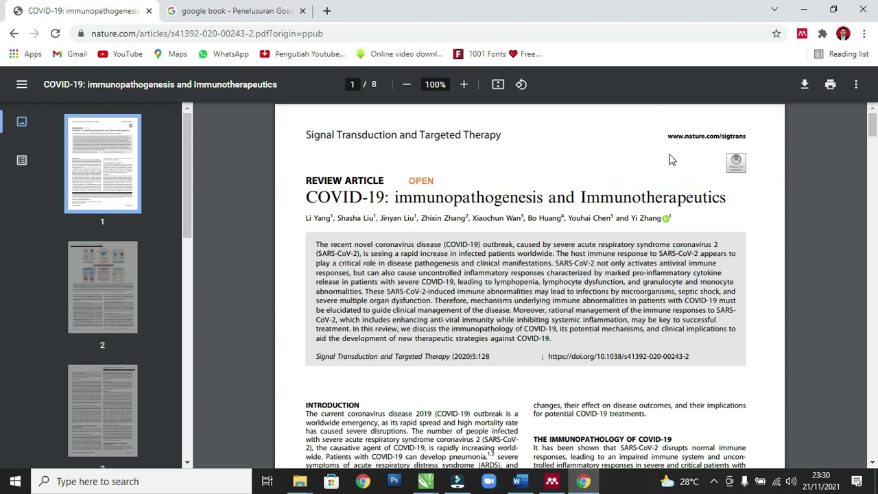
{"action": "left_click", "coordinate": [802, 36]}
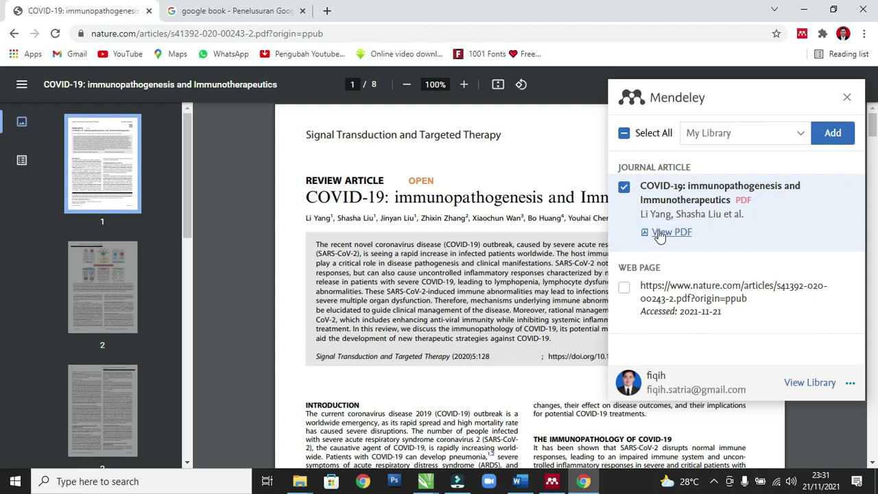
{"action": "left_click", "coordinate": [834, 136]}
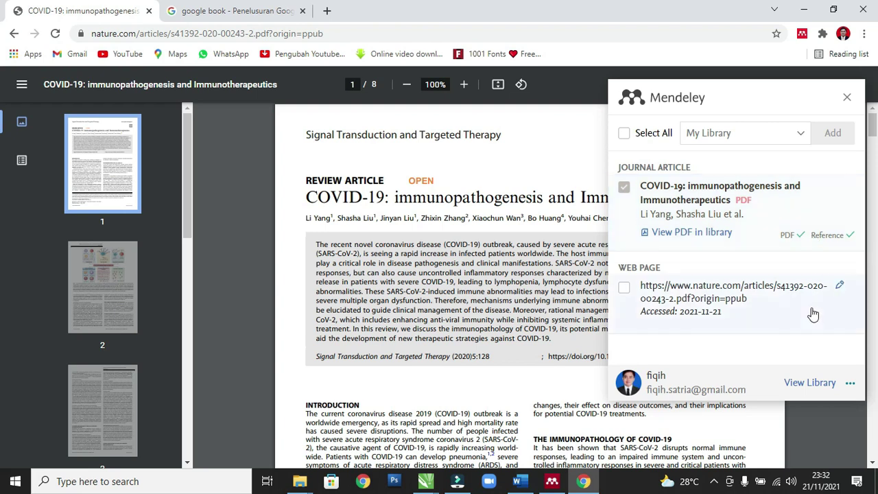
- View the online Mendeley library, and switch to Mendeley Desktop to sync its documents
{"action": "left_click", "coordinate": [806, 385]}
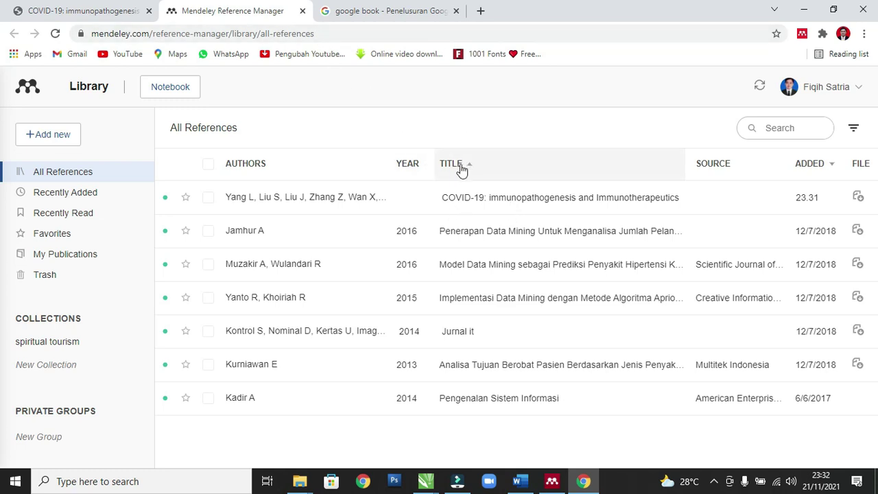
{"action": "left_click", "coordinate": [557, 482]}
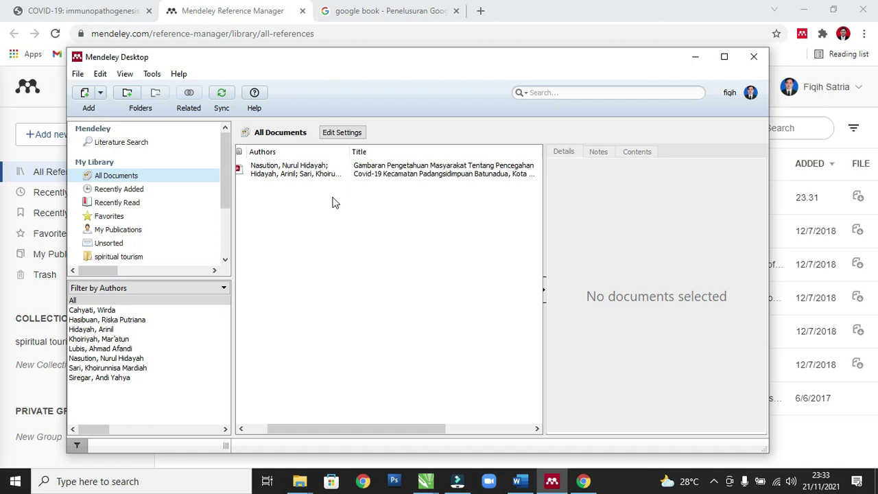
{"action": "left_click", "coordinate": [221, 96]}
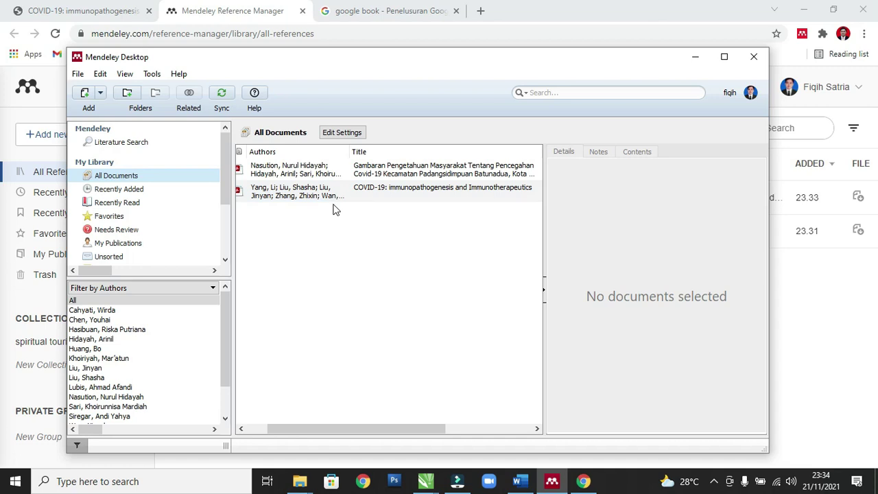
- Switch to Chrome's "google book" search results, open Google Buku and search it for "covid 19"
{"action": "left_click", "coordinate": [383, 15]}
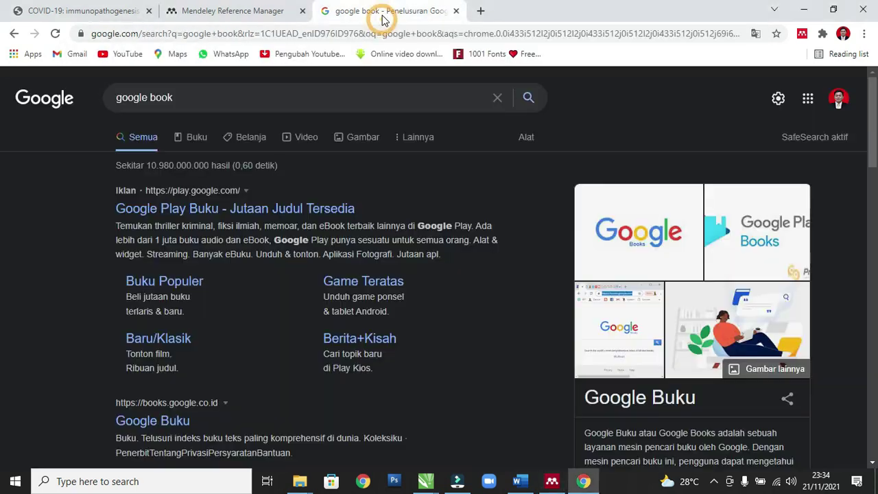
{"action": "left_click", "coordinate": [154, 420]}
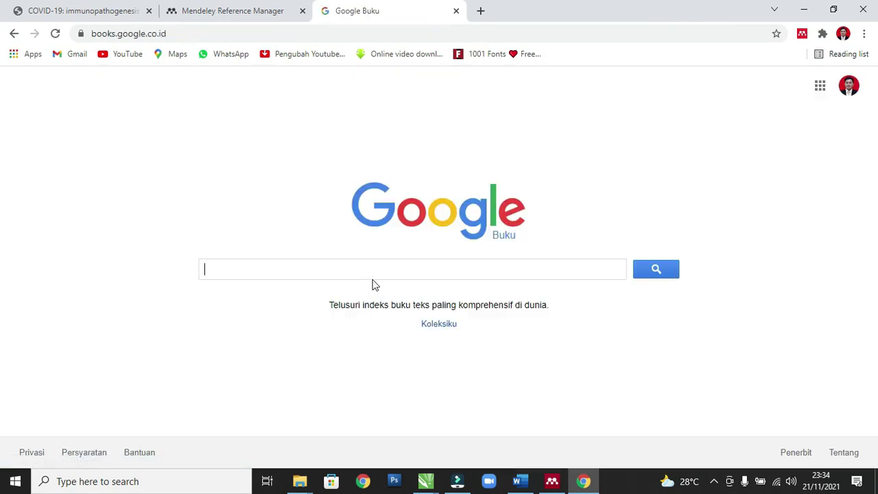
{"action": "left_click", "coordinate": [374, 272]}
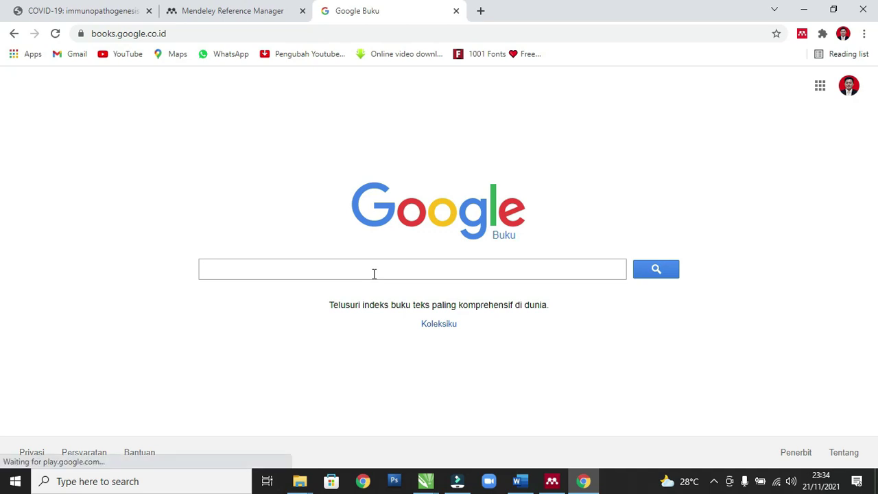
{"action": "type", "text": "c"}
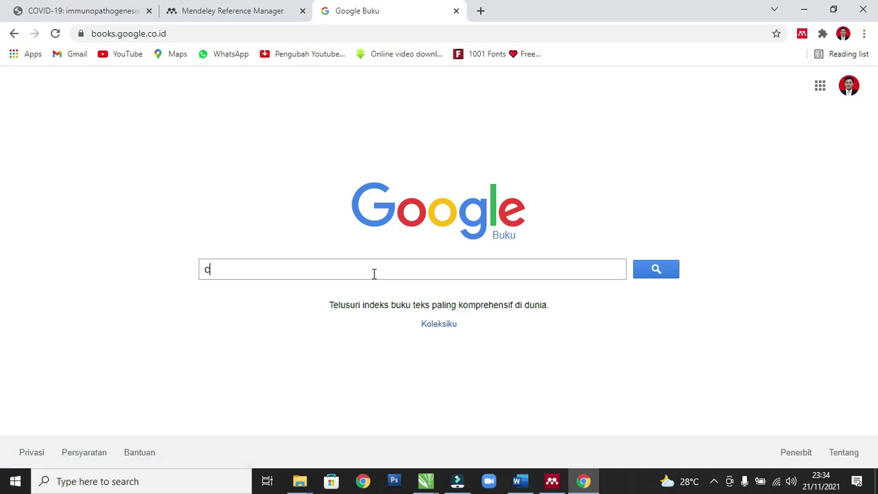
{"action": "type", "text": "ovid 19"}
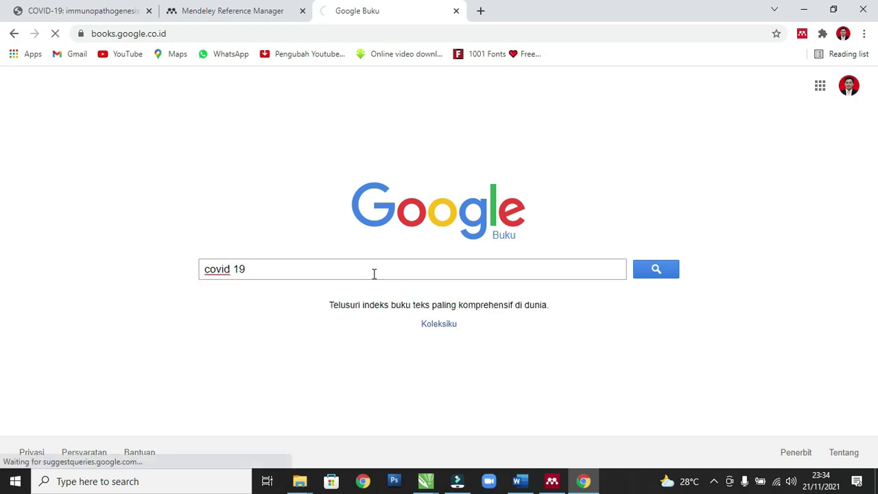
{"action": "key", "text": "Return"}
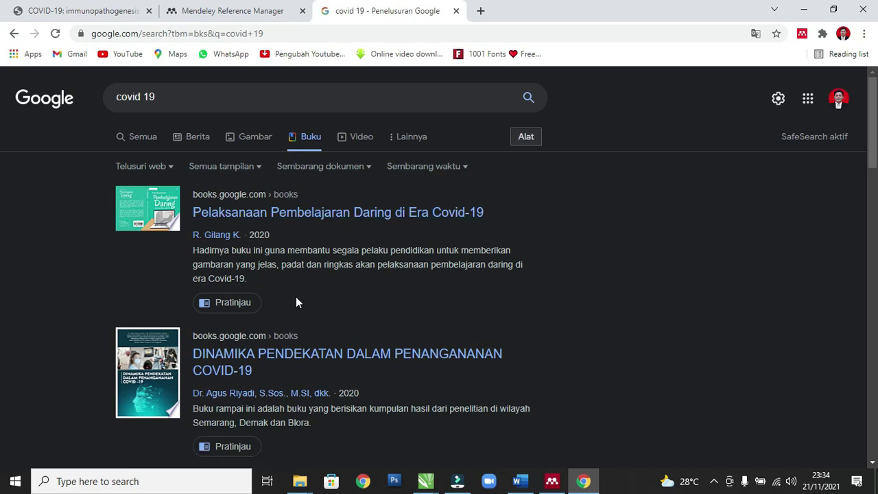
- Open the book "DINAMIKA PENDEKATAN DALAM PENANGANANAN COVID-19" from the results and look through its preview pages
{"action": "scroll", "coordinate": [295, 303], "scroll_direction": "down", "scroll_amount": 1}
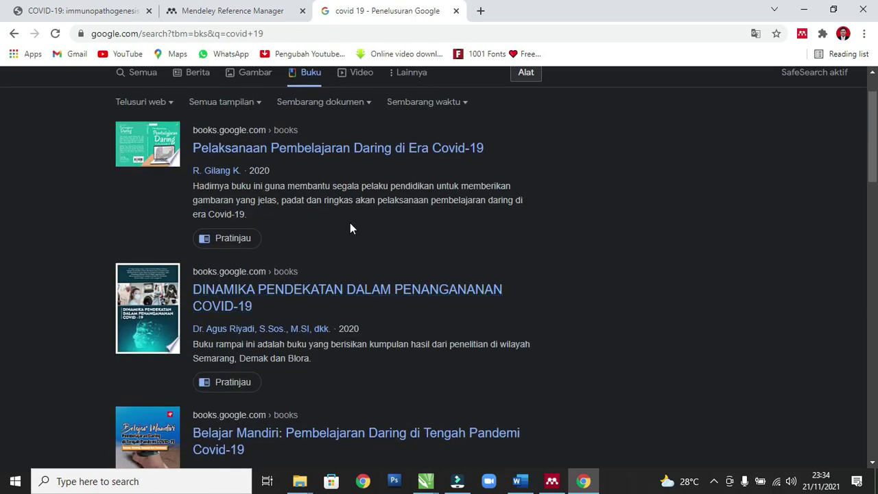
{"action": "left_click", "coordinate": [325, 295]}
{"action": "scroll", "coordinate": [327, 299], "scroll_direction": "down", "scroll_amount": 1}
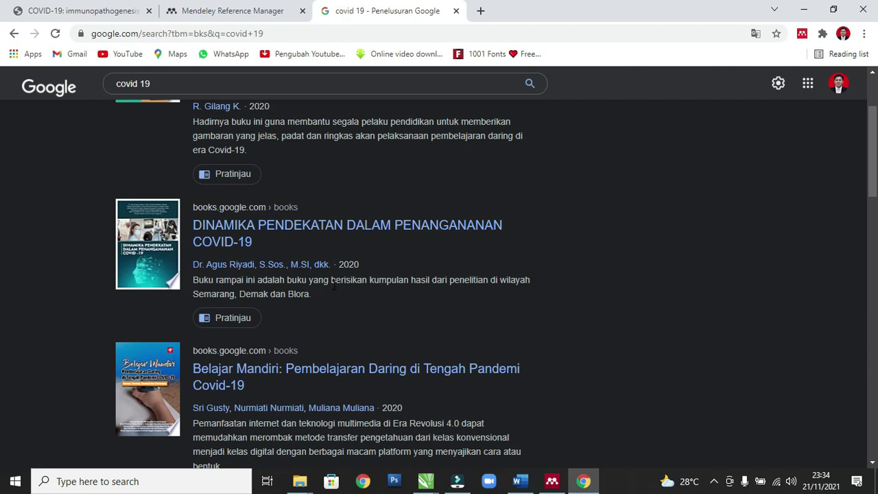
{"action": "scroll", "coordinate": [334, 283], "scroll_direction": "down", "scroll_amount": 2}
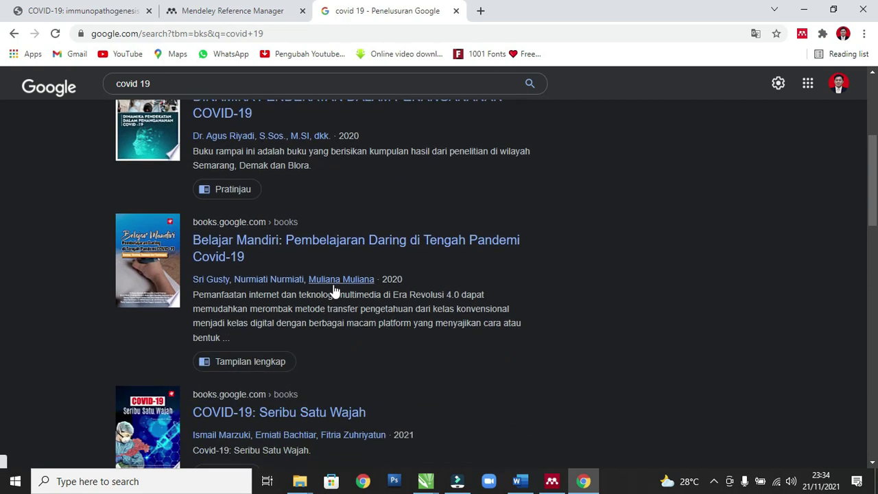
{"action": "scroll", "coordinate": [334, 292], "scroll_direction": "up", "scroll_amount": 3}
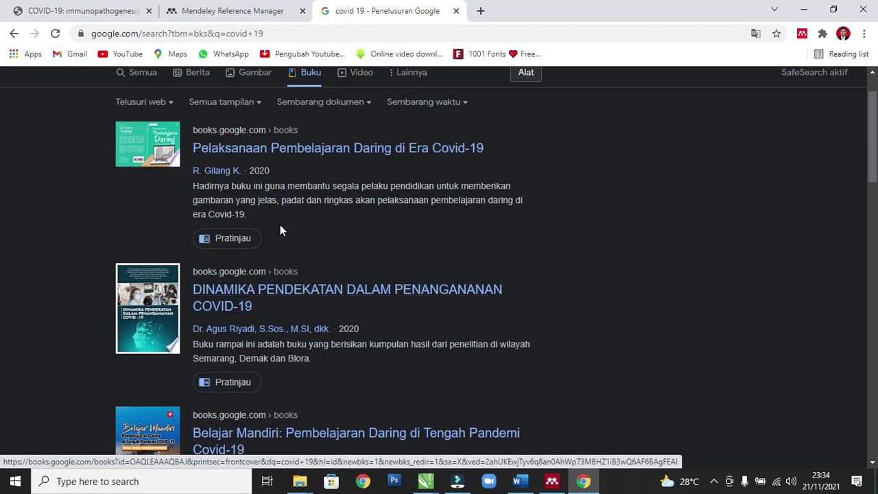
{"action": "left_click", "coordinate": [281, 294]}
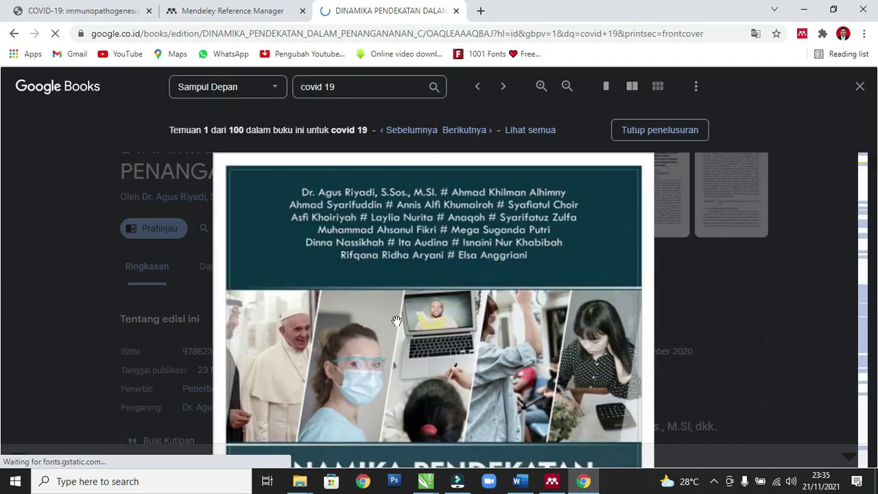
{"action": "scroll", "coordinate": [404, 275], "scroll_direction": "down", "scroll_amount": 10}
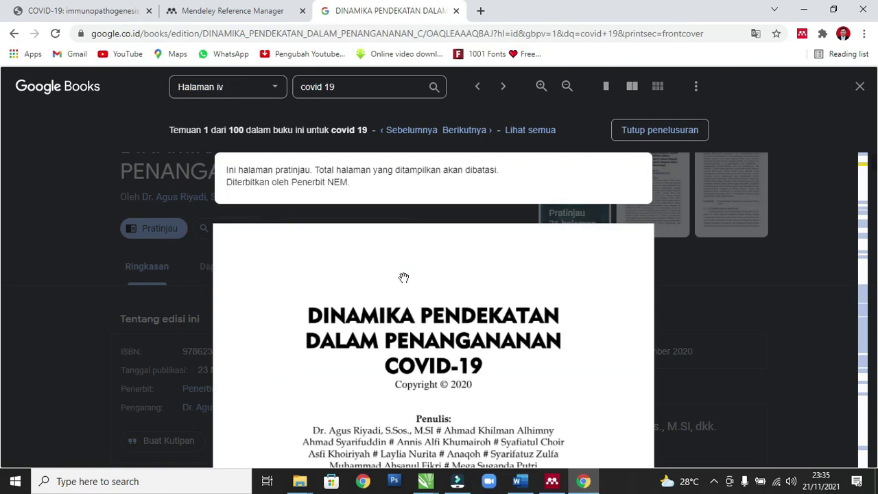
{"action": "scroll", "coordinate": [404, 277], "scroll_direction": "down", "scroll_amount": 10}
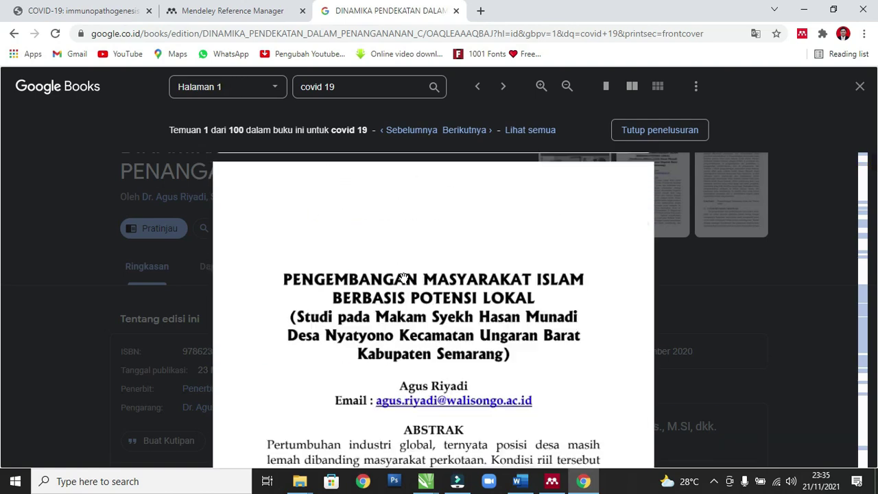
{"action": "scroll", "coordinate": [404, 277], "scroll_direction": "up", "scroll_amount": 10}
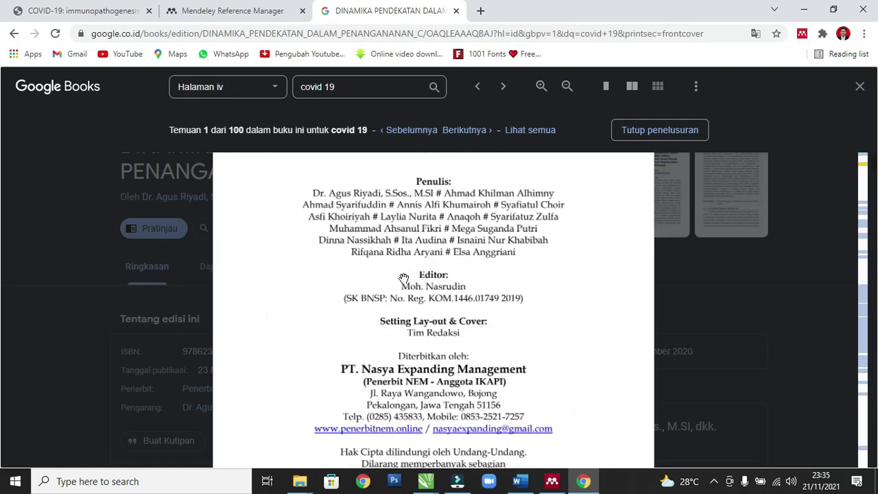
{"action": "scroll", "coordinate": [404, 277], "scroll_direction": "up", "scroll_amount": 8}
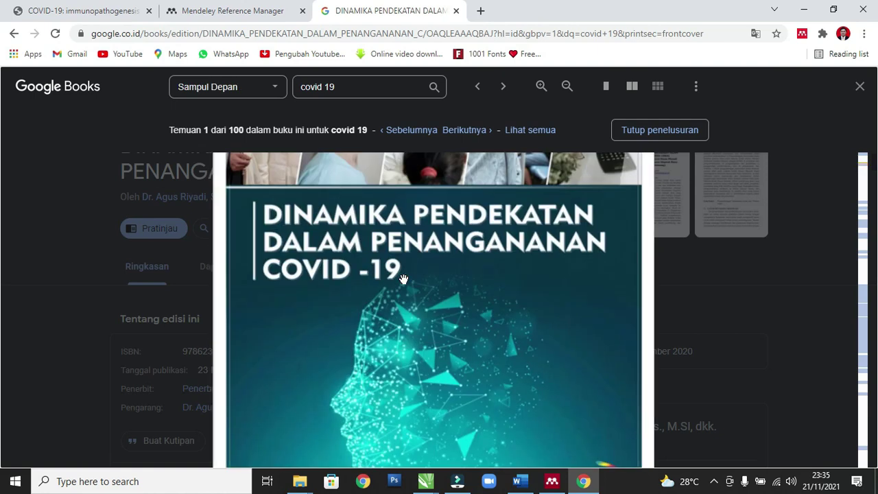
- Import the Google Books reference "DINAMIKA PENDEKATAN DALAM PENANGANANAN COVID-19" into My Library with the Mendeley web importer
{"action": "scroll", "coordinate": [404, 279], "scroll_direction": "up", "scroll_amount": 2}
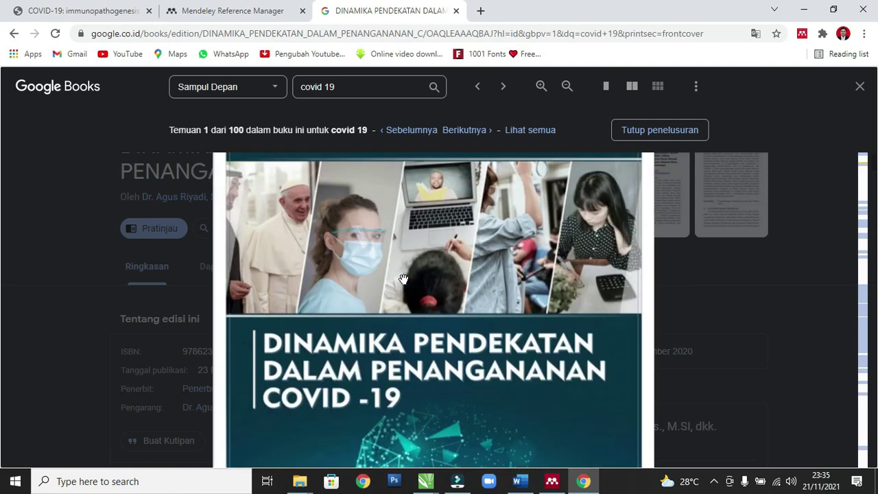
{"action": "left_click", "coordinate": [801, 35]}
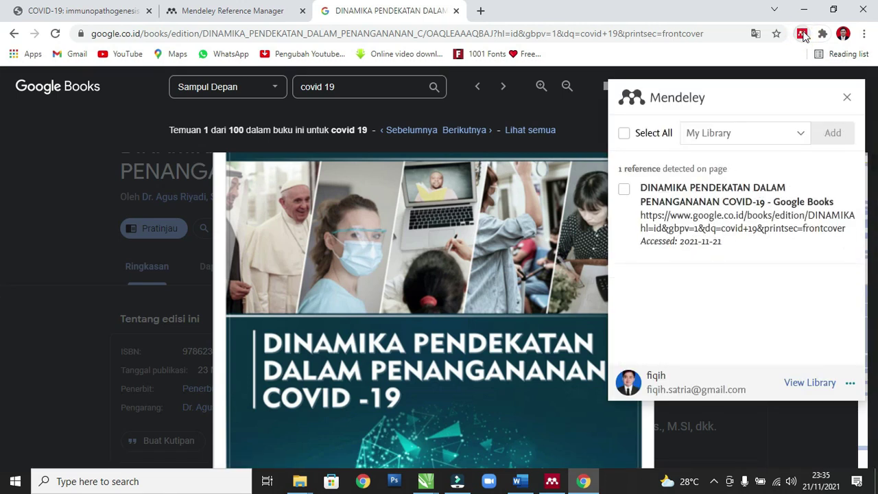
{"action": "left_click", "coordinate": [623, 191]}
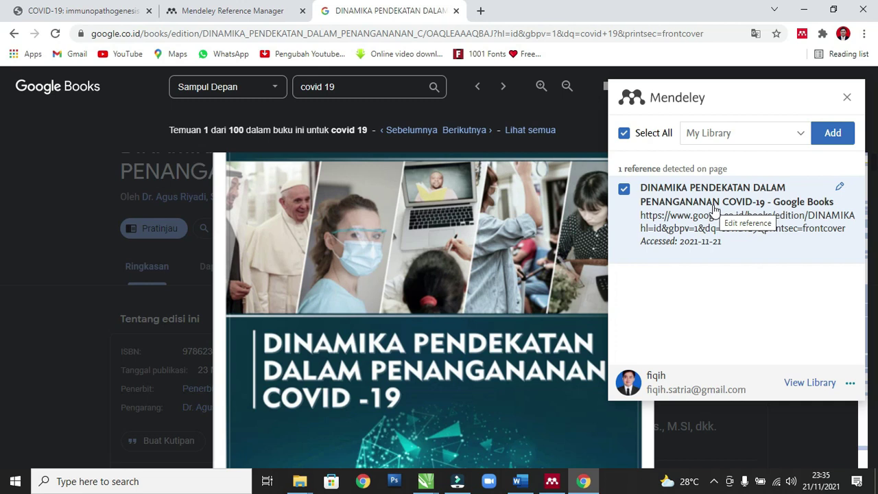
{"action": "left_click", "coordinate": [841, 137]}
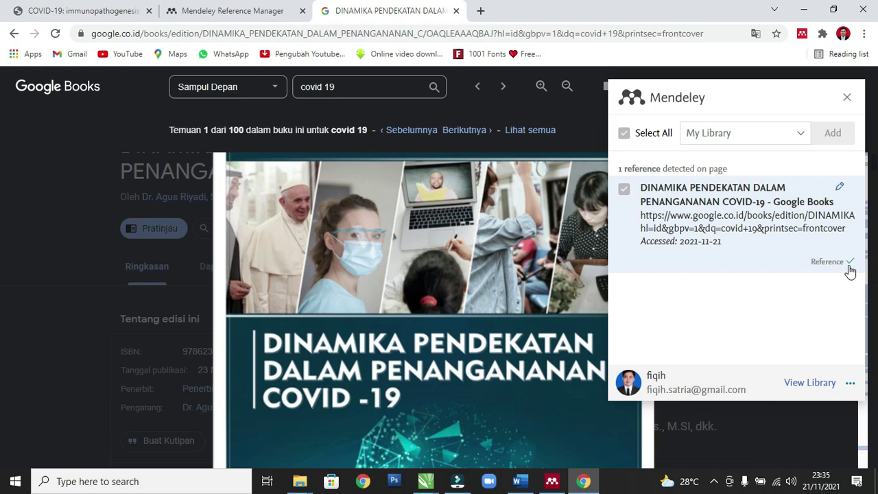
- View the updated online Mendeley library, switch to Mendeley Desktop and sync it to bring in the book reference
{"action": "left_click", "coordinate": [807, 383]}
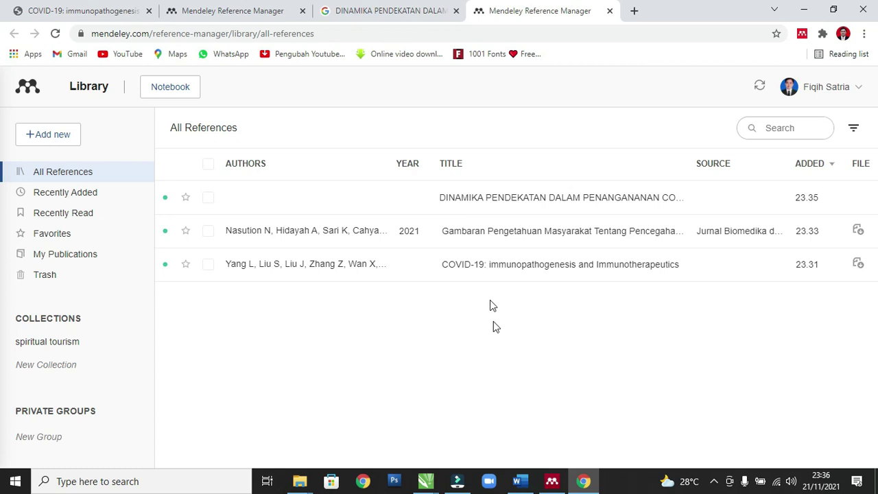
{"action": "left_click", "coordinate": [560, 481]}
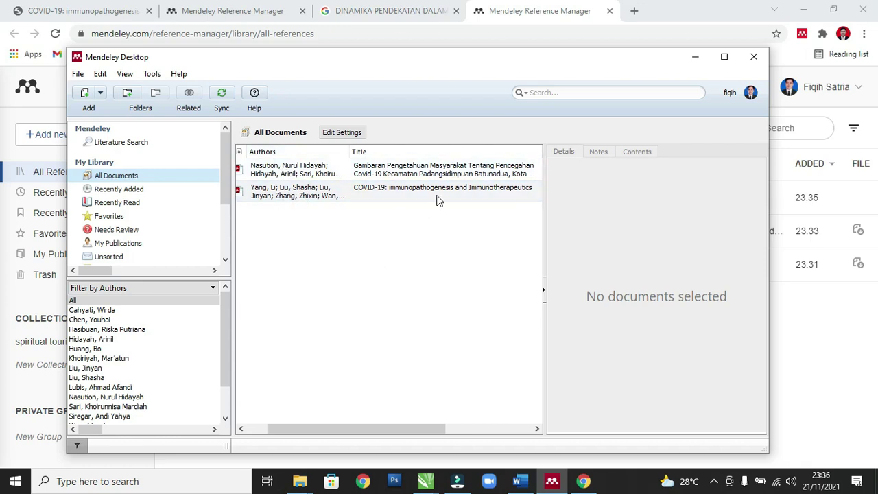
{"action": "left_click", "coordinate": [222, 96]}
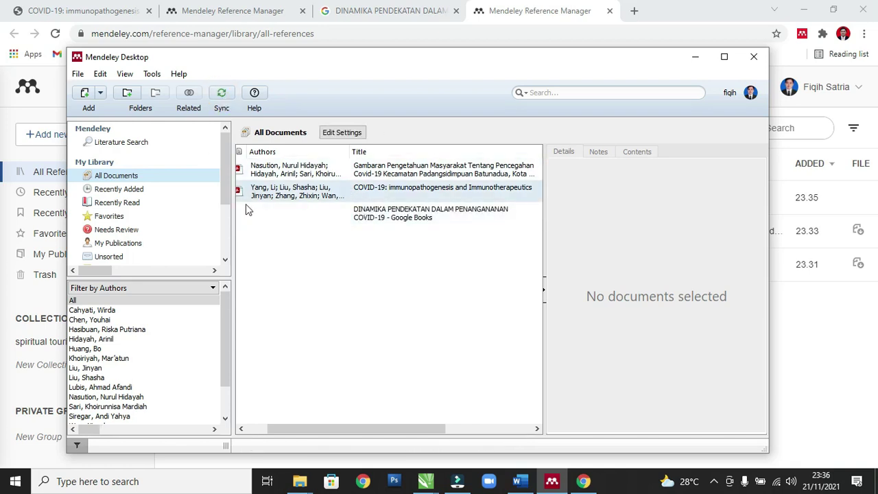
- Examine the details of the Google Books entry, the immunopathogenesis article and the "Gambaran Pengetahuan Masyarakat" article
{"action": "left_click", "coordinate": [374, 225]}
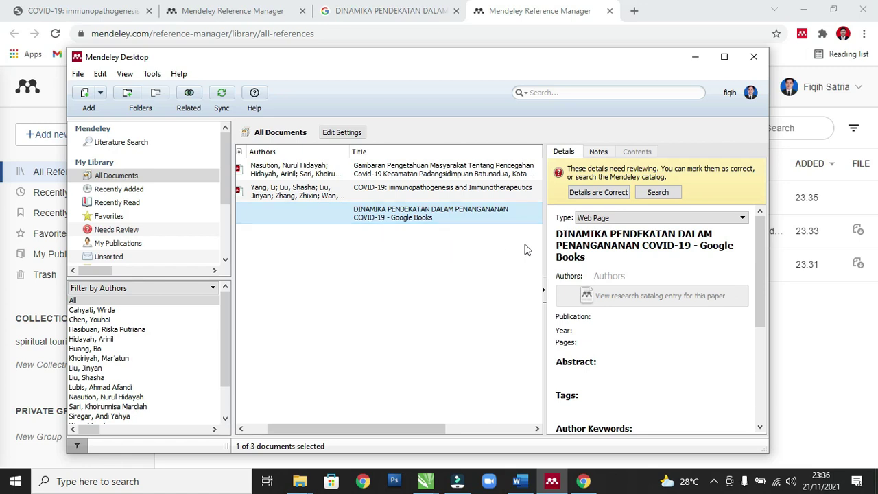
{"action": "scroll", "coordinate": [662, 295], "scroll_direction": "down", "scroll_amount": 2}
{"action": "scroll", "coordinate": [662, 295], "scroll_direction": "down", "scroll_amount": 1}
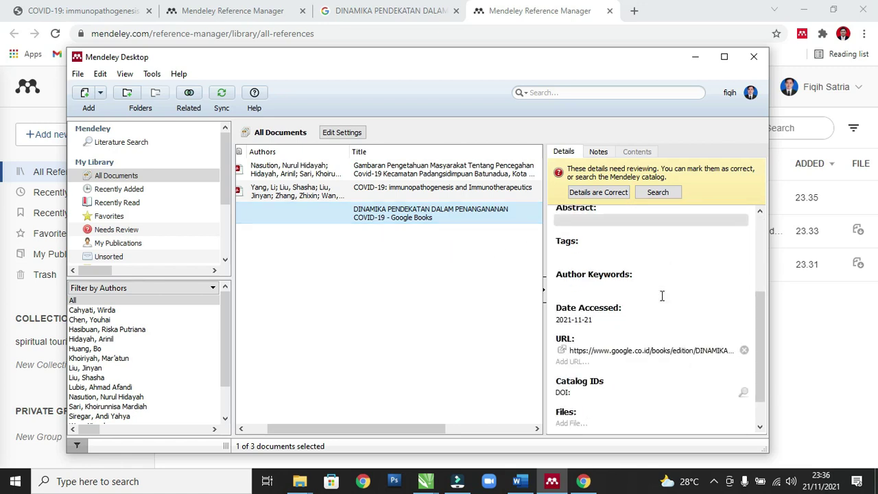
{"action": "scroll", "coordinate": [662, 296], "scroll_direction": "down", "scroll_amount": 1}
{"action": "scroll", "coordinate": [662, 296], "scroll_direction": "up", "scroll_amount": 4}
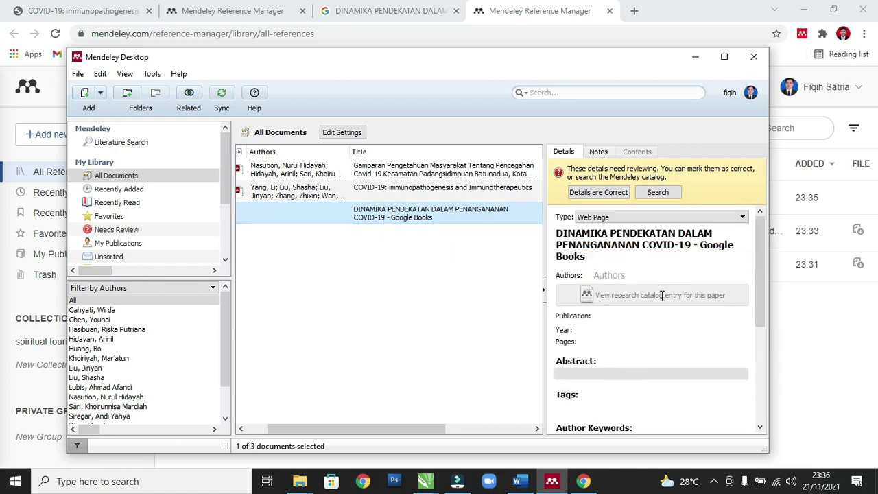
{"action": "left_click", "coordinate": [327, 201]}
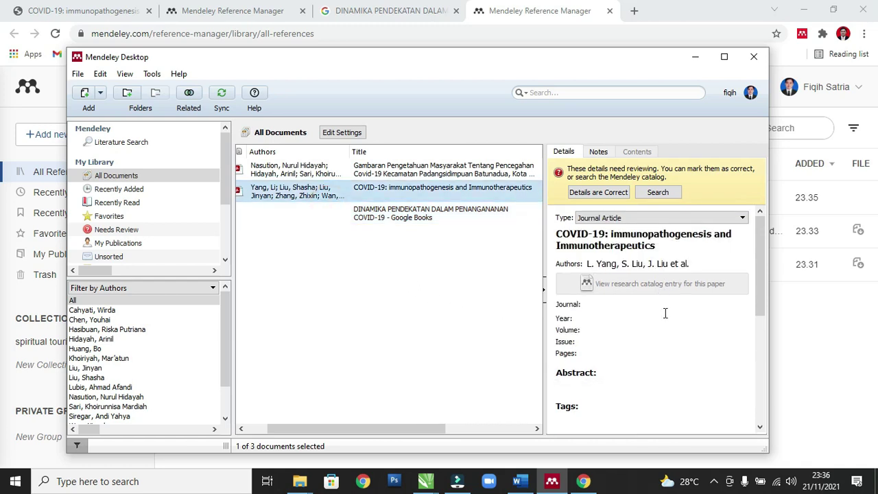
{"action": "scroll", "coordinate": [644, 298], "scroll_direction": "down", "scroll_amount": 3}
{"action": "scroll", "coordinate": [672, 318], "scroll_direction": "down", "scroll_amount": 2}
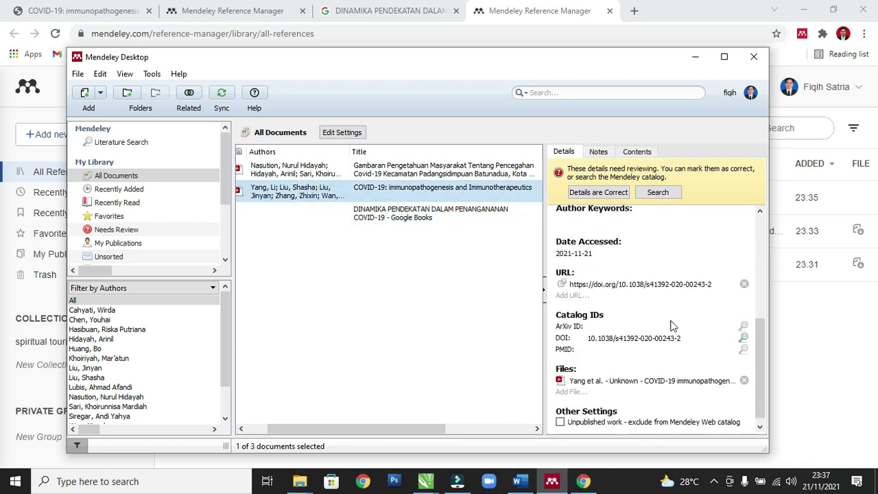
{"action": "left_click", "coordinate": [295, 173]}
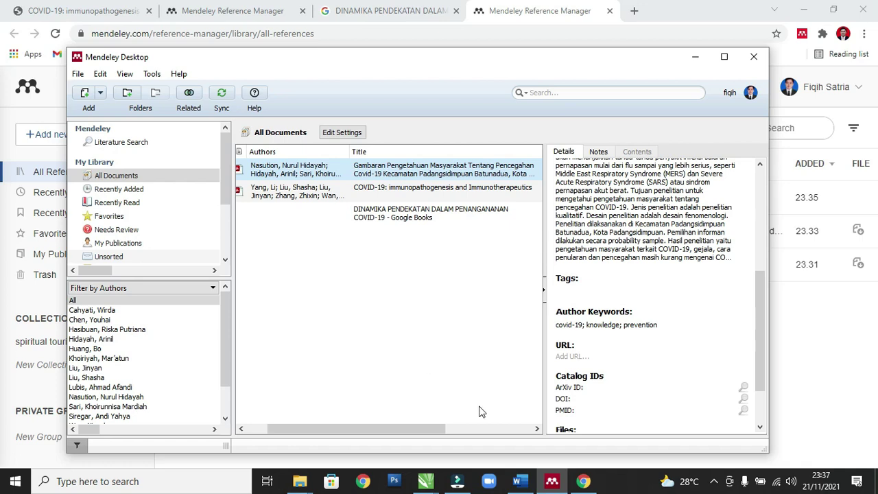
- Switch to Word's BAB II document, cite the "Gambaran Pengetahuan Masyarakat" article after "baru ditemukan." using Mendeley, and check its footnote
{"action": "left_click", "coordinate": [517, 480]}
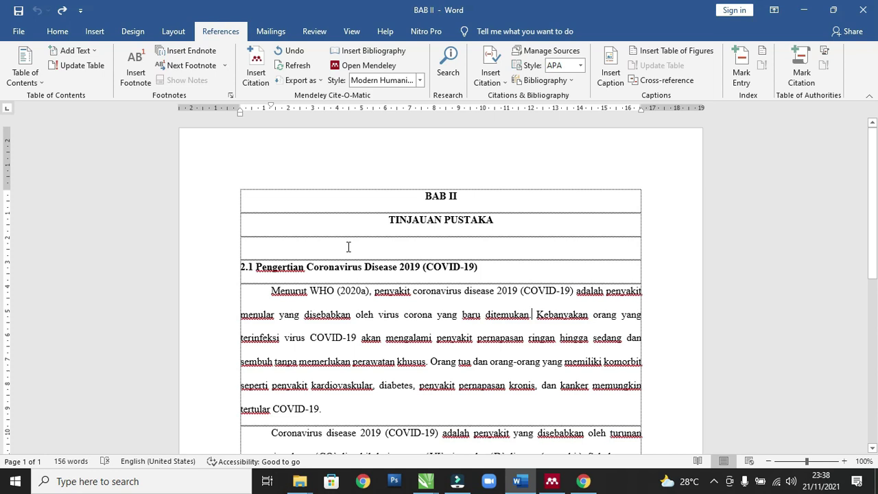
{"action": "scroll", "coordinate": [420, 254], "scroll_direction": "down", "scroll_amount": 1}
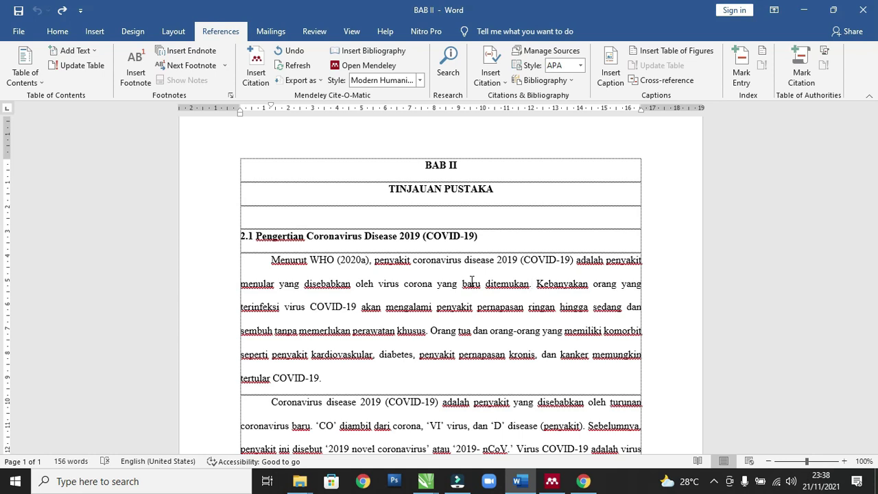
{"action": "left_click", "coordinate": [533, 285]}
{"action": "left_click", "coordinate": [256, 75]}
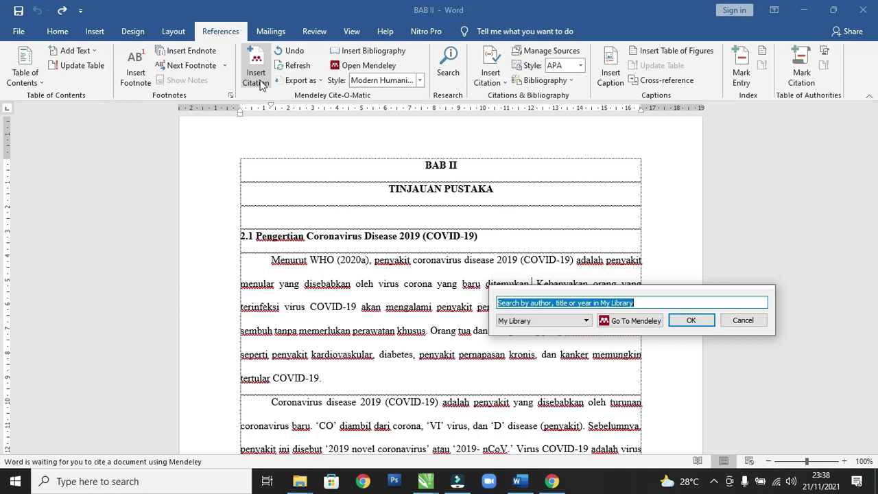
{"action": "left_click", "coordinate": [643, 321]}
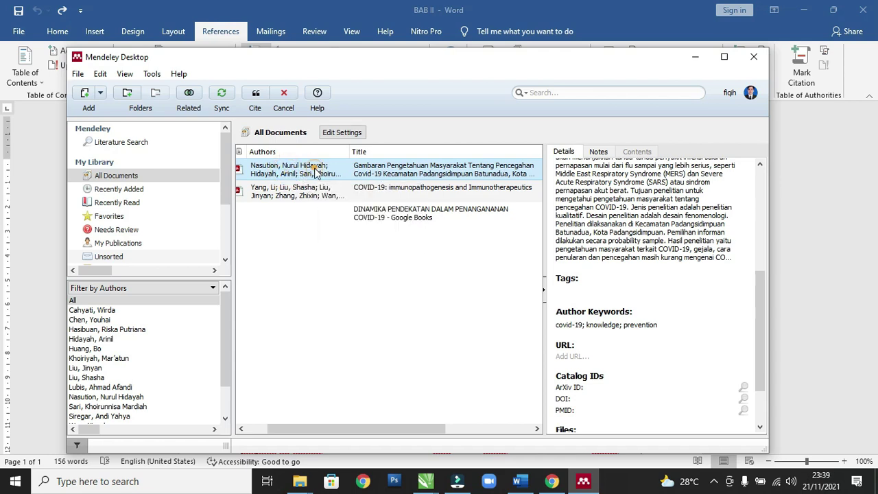
{"action": "left_click", "coordinate": [260, 96]}
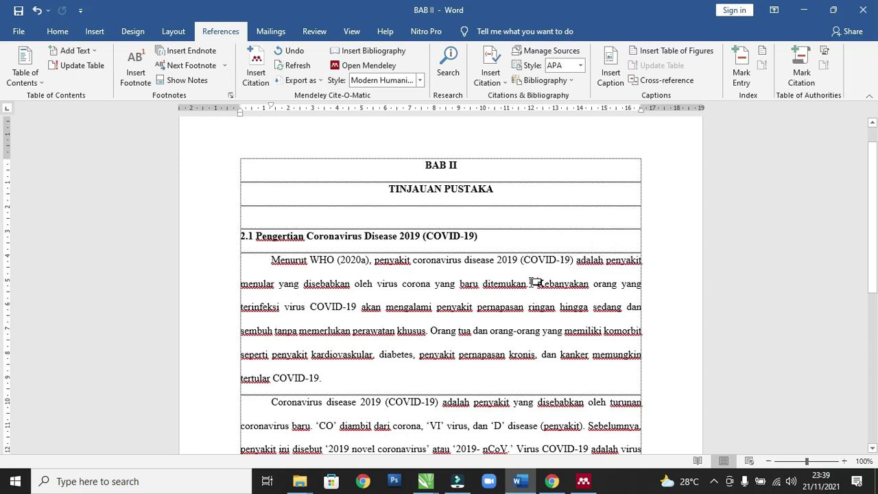
{"action": "scroll", "coordinate": [530, 288], "scroll_direction": "down", "scroll_amount": 5}
{"action": "scroll", "coordinate": [530, 291], "scroll_direction": "down", "scroll_amount": 4}
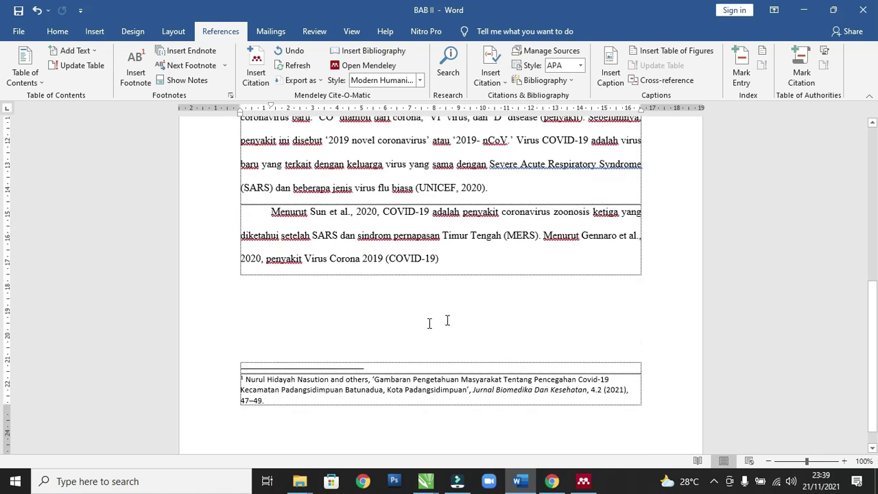
{"action": "left_click", "coordinate": [288, 398]}
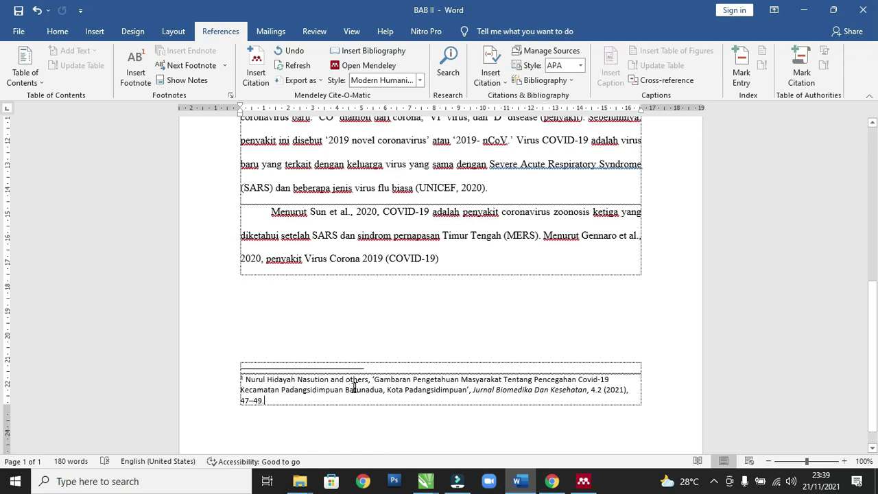
{"action": "scroll", "coordinate": [443, 358], "scroll_direction": "up", "scroll_amount": 4}
{"action": "scroll", "coordinate": [443, 358], "scroll_direction": "up", "scroll_amount": 3}
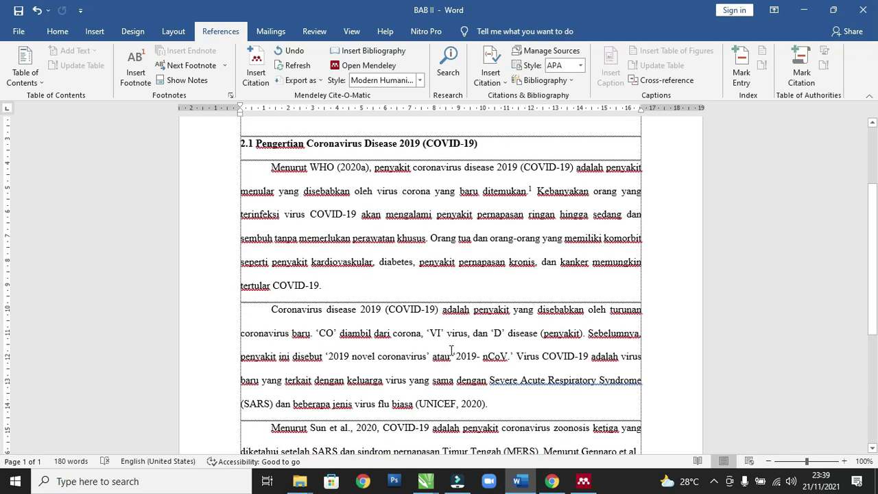
- Change the Mendeley citation style to American Psychological Association 7th edition and check the in-text citation and page end
{"action": "left_click", "coordinate": [534, 191]}
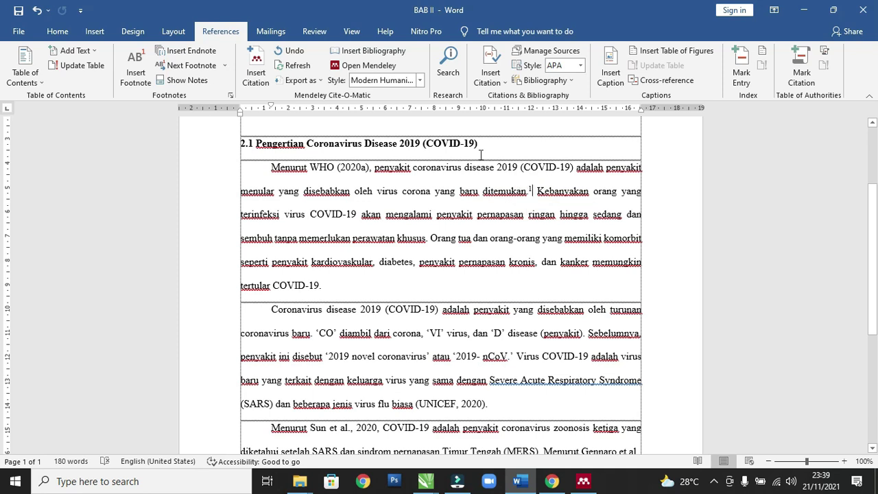
{"action": "left_click", "coordinate": [419, 81]}
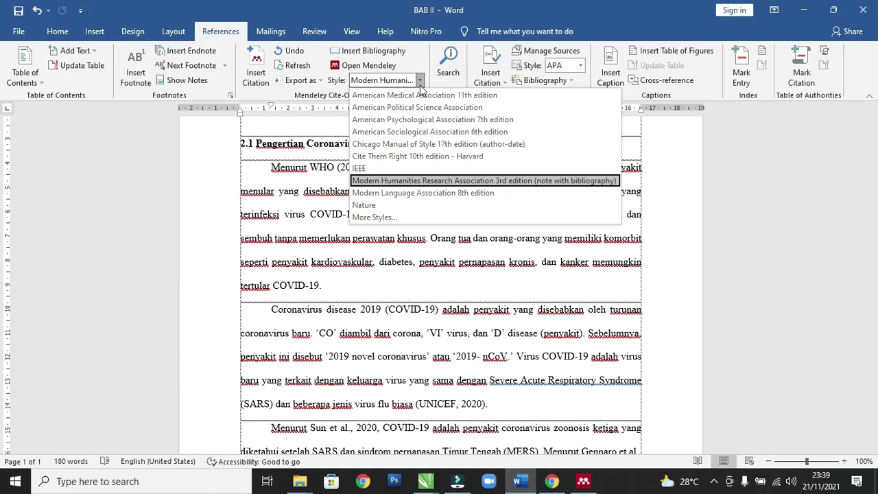
{"action": "left_click", "coordinate": [419, 120]}
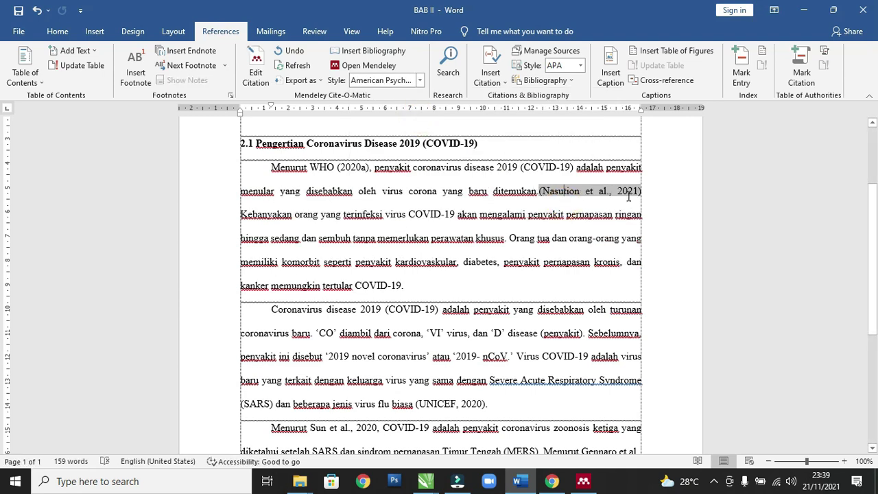
{"action": "scroll", "coordinate": [455, 290], "scroll_direction": "down", "scroll_amount": 7}
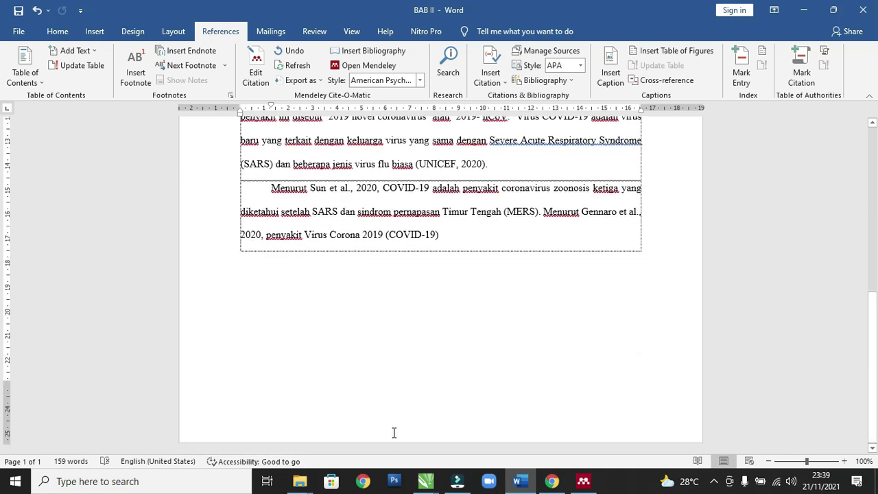
{"action": "scroll", "coordinate": [461, 380], "scroll_direction": "up", "scroll_amount": 6}
{"action": "scroll", "coordinate": [597, 273], "scroll_direction": "up", "scroll_amount": 2}
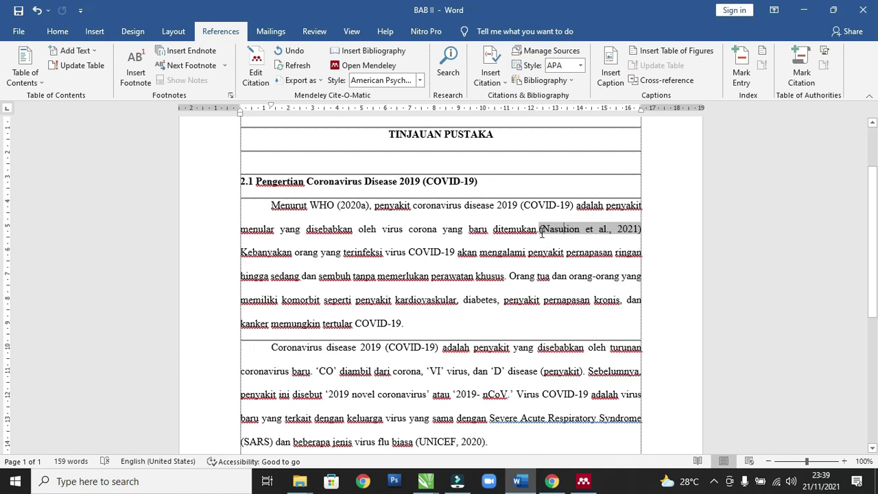
- Set the Mendeley citation style to Modern Humanities Research Association 3rd edition (note with bibliography) and check the footnote
{"action": "left_click", "coordinate": [381, 81]}
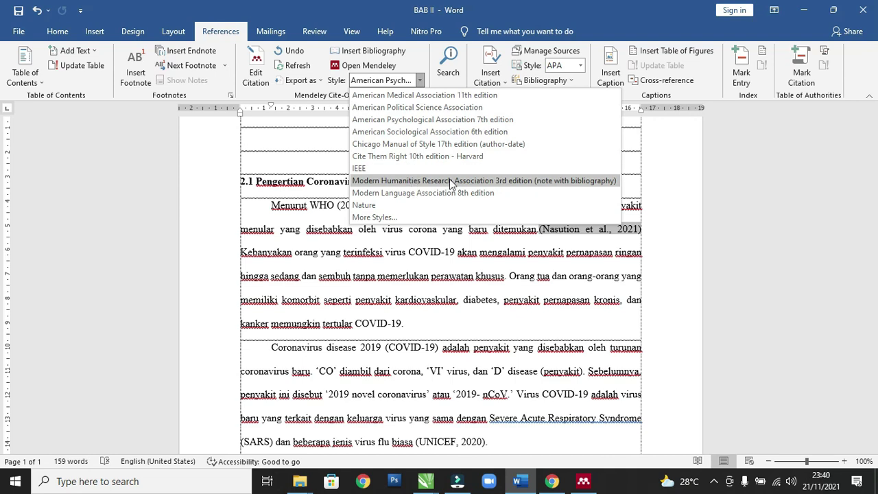
{"action": "left_click", "coordinate": [550, 181]}
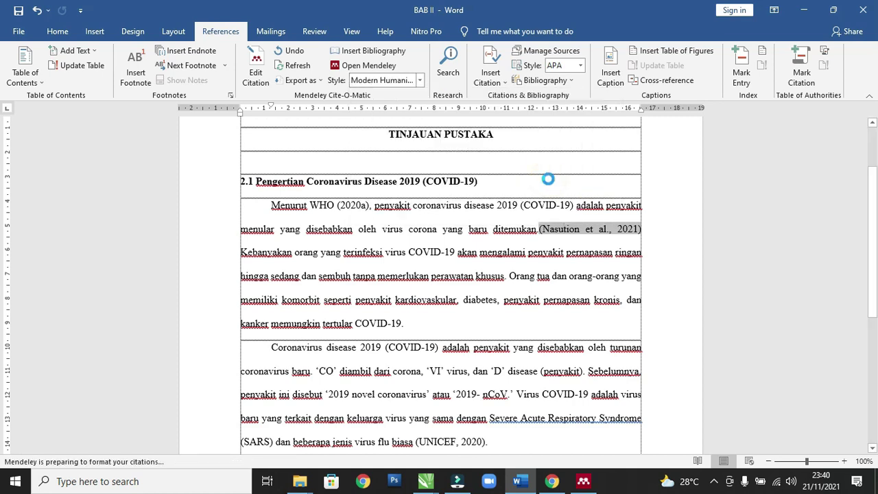
{"action": "scroll", "coordinate": [535, 227], "scroll_direction": "down", "scroll_amount": 8}
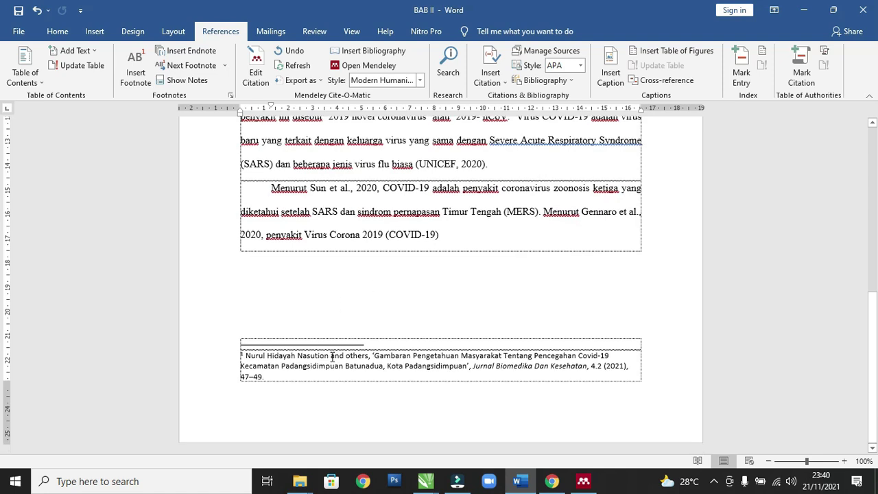
{"action": "scroll", "coordinate": [332, 355], "scroll_direction": "up", "scroll_amount": 7}
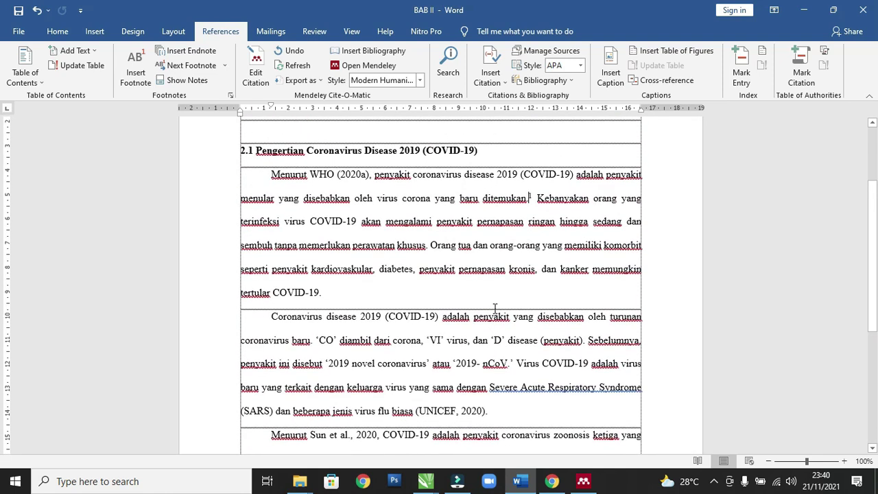
{"action": "scroll", "coordinate": [490, 308], "scroll_direction": "up", "scroll_amount": 1}
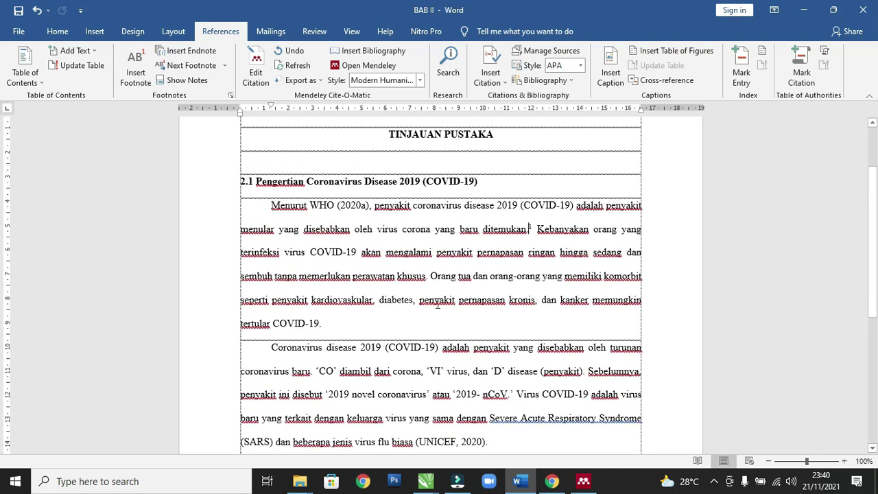
- Cite the "COVID-19: immunopathogenesis and Immunotherapeutics" article after "tertular COVID-19." using Mendeley, and check its footnote
{"action": "left_click", "coordinate": [324, 323]}
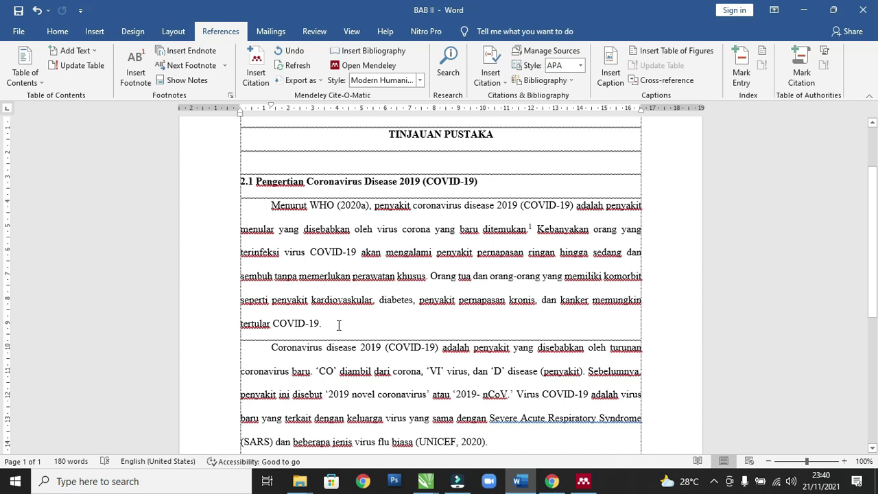
{"action": "left_click", "coordinate": [255, 69]}
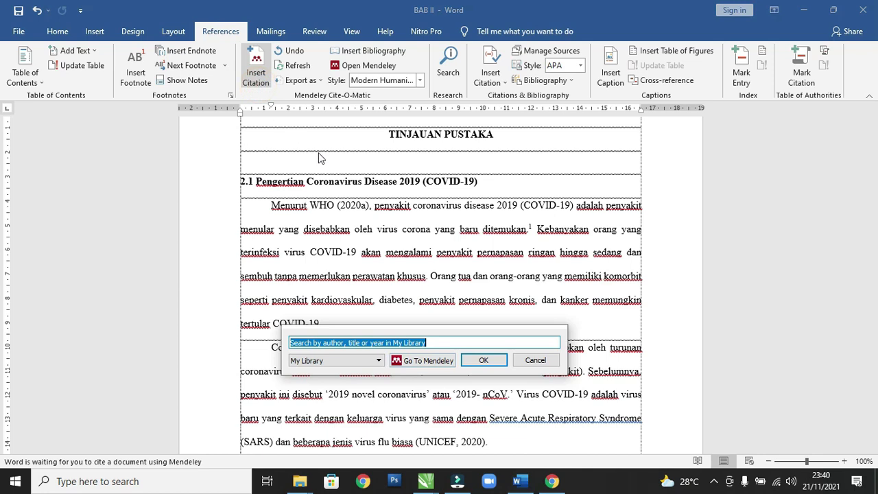
{"action": "left_click", "coordinate": [418, 362]}
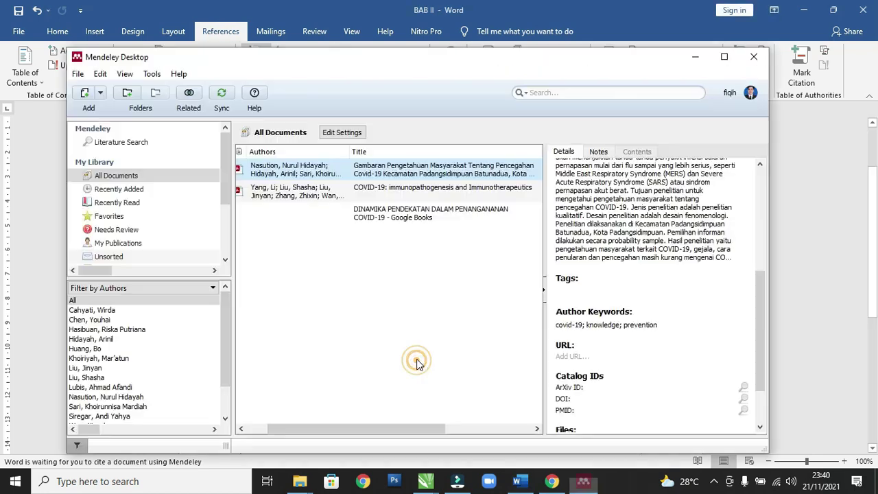
{"action": "left_click", "coordinate": [290, 198]}
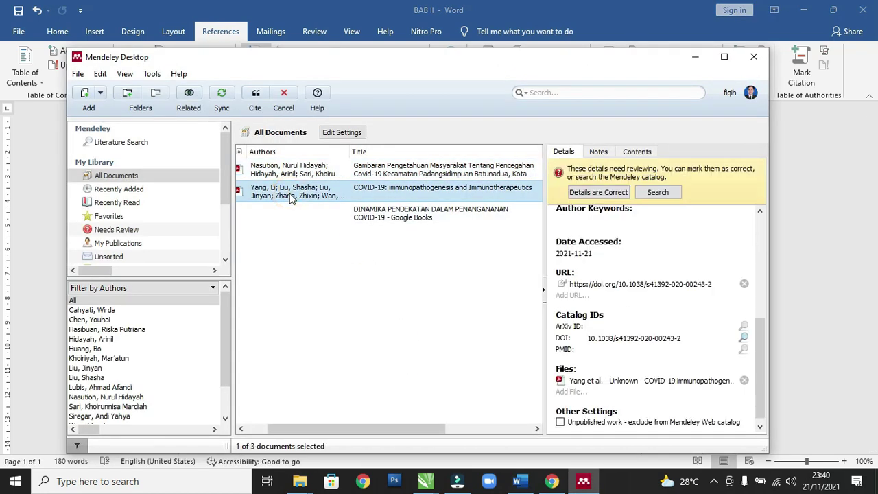
{"action": "left_click", "coordinate": [256, 93]}
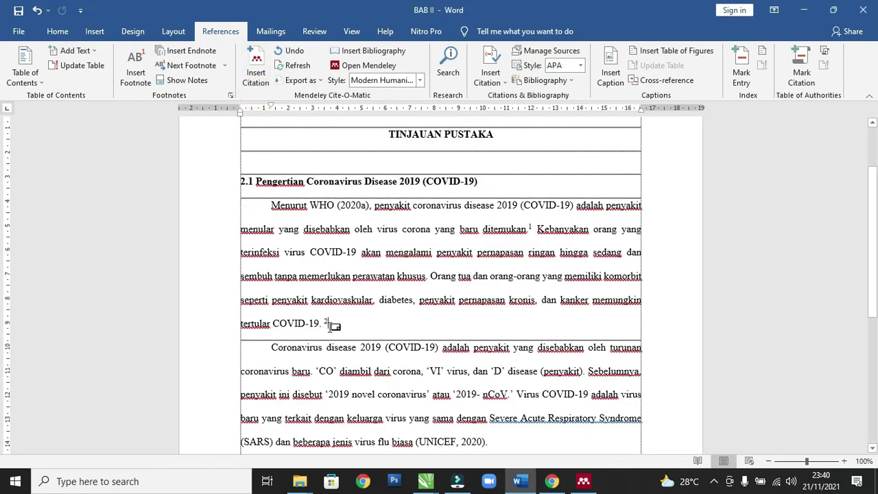
{"action": "mouse_move", "coordinate": [328, 324]}
{"action": "scroll", "coordinate": [442, 296], "scroll_direction": "down", "scroll_amount": 4}
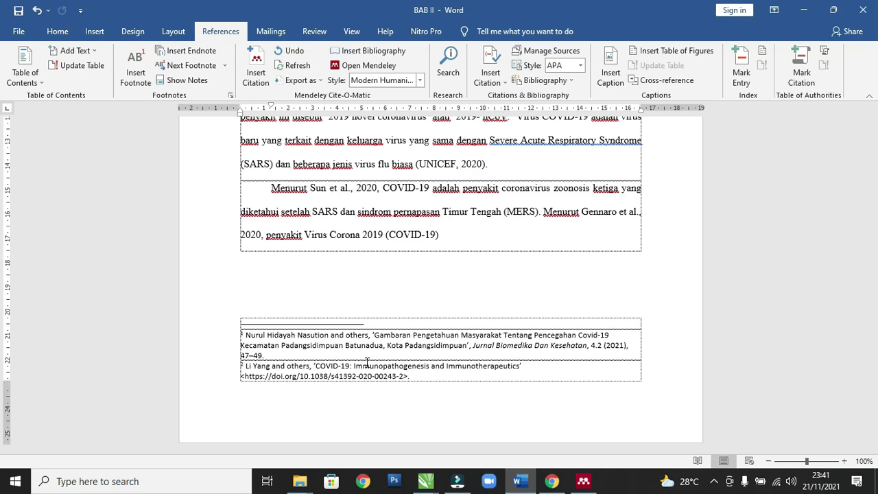
{"action": "scroll", "coordinate": [275, 439], "scroll_direction": "up", "scroll_amount": 10}
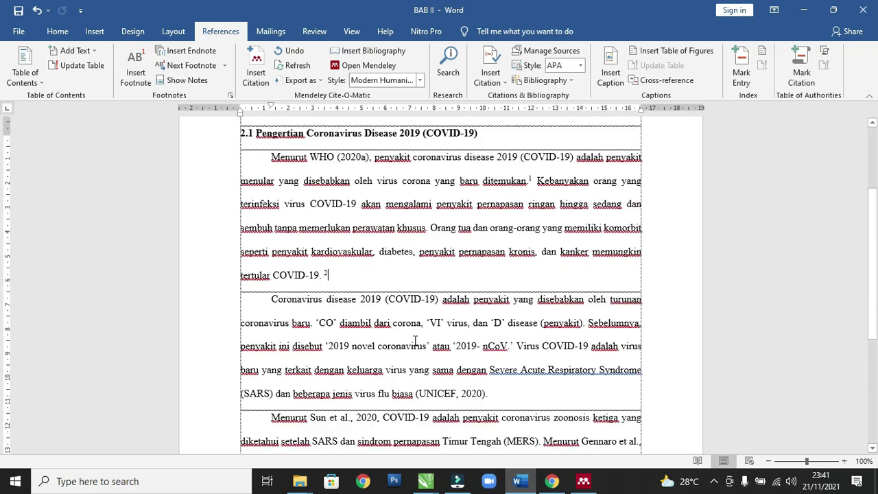
- Insert a page break after the document's last paragraph and write the heading DAFTAR PUSTAKA on the new page
{"action": "scroll", "coordinate": [415, 340], "scroll_direction": "down", "scroll_amount": 8}
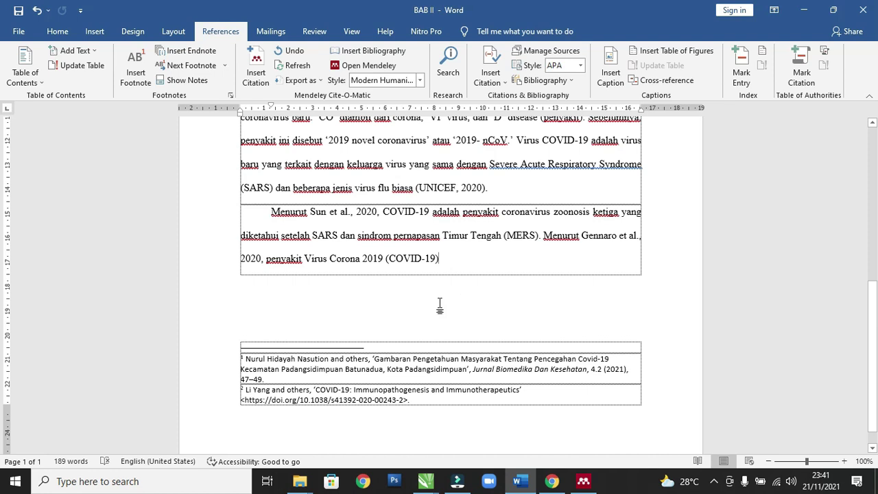
{"action": "key", "text": "ctrl+Return"}
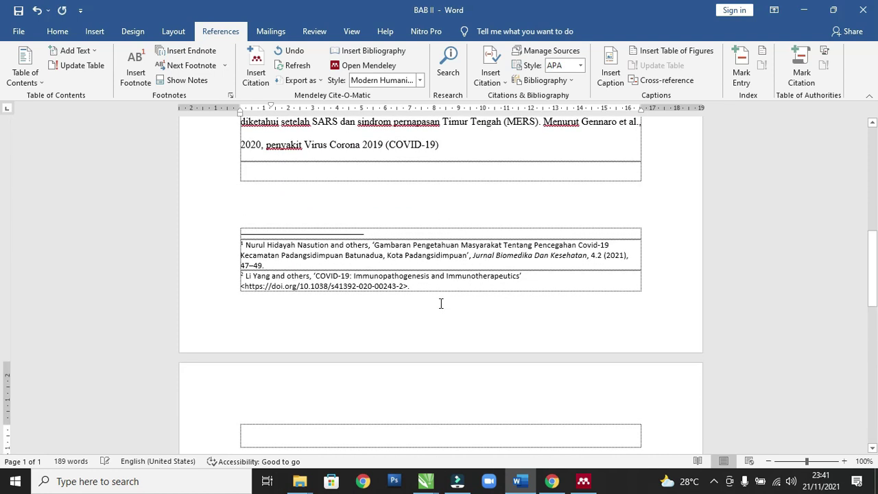
{"action": "scroll", "coordinate": [441, 303], "scroll_direction": "down", "scroll_amount": 5}
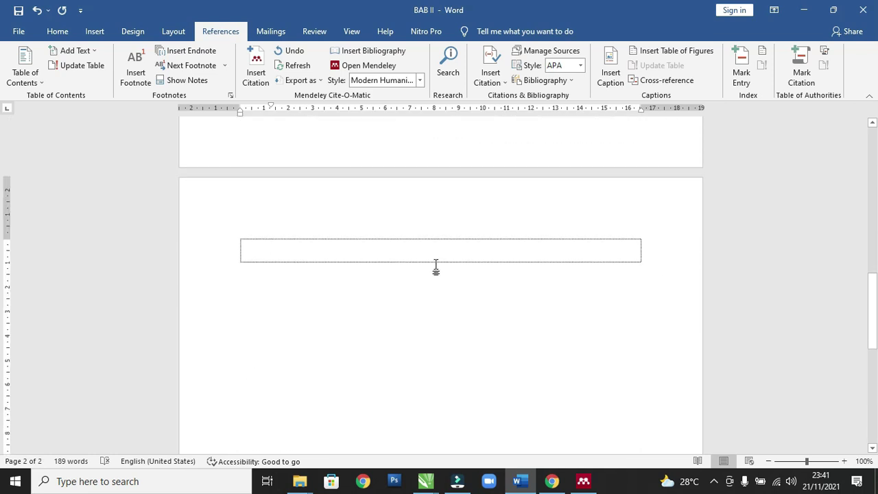
{"action": "type", "text": "DAFTAR PUSTAKA"}
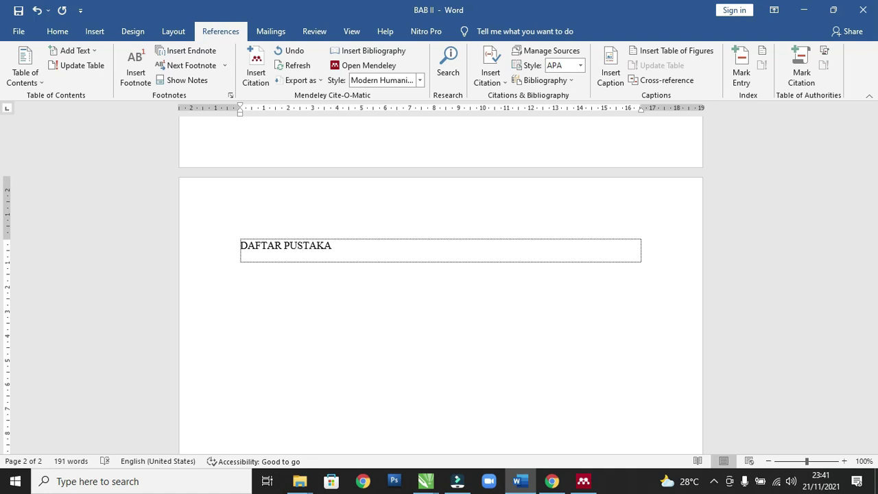
- Center the DAFTAR PUSTAKA heading and make it bold
{"action": "left_click_drag", "start_coordinate": [368, 251], "coordinate": [248, 253]}
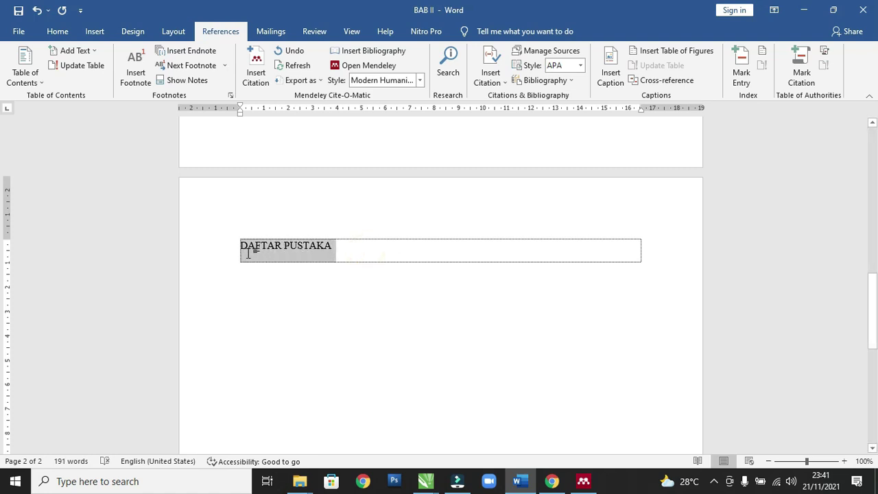
{"action": "left_click", "coordinate": [57, 32]}
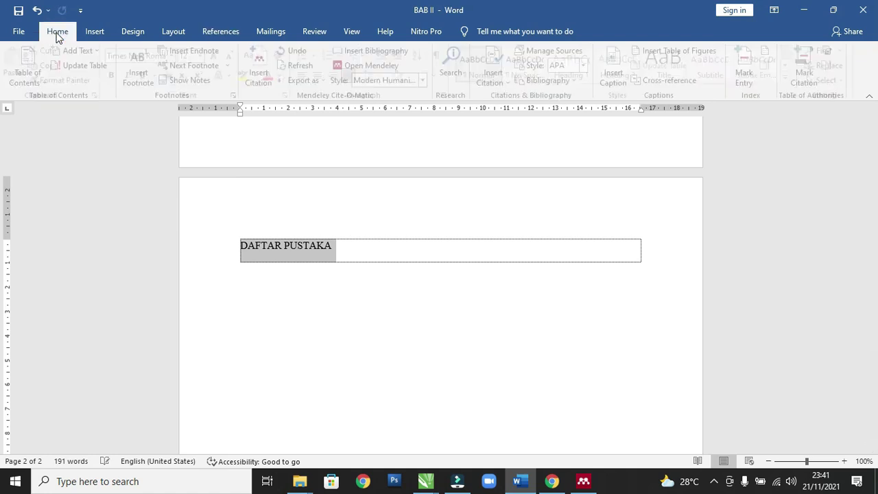
{"action": "left_click", "coordinate": [323, 75]}
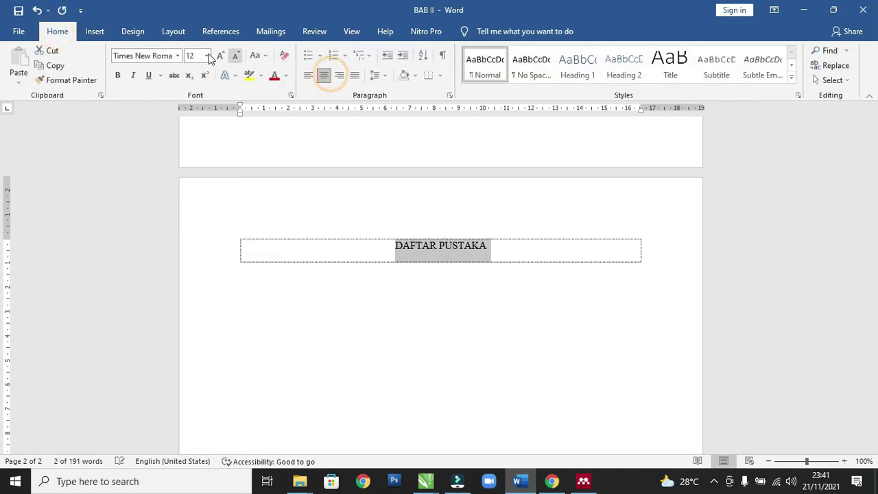
{"action": "left_click", "coordinate": [117, 75]}
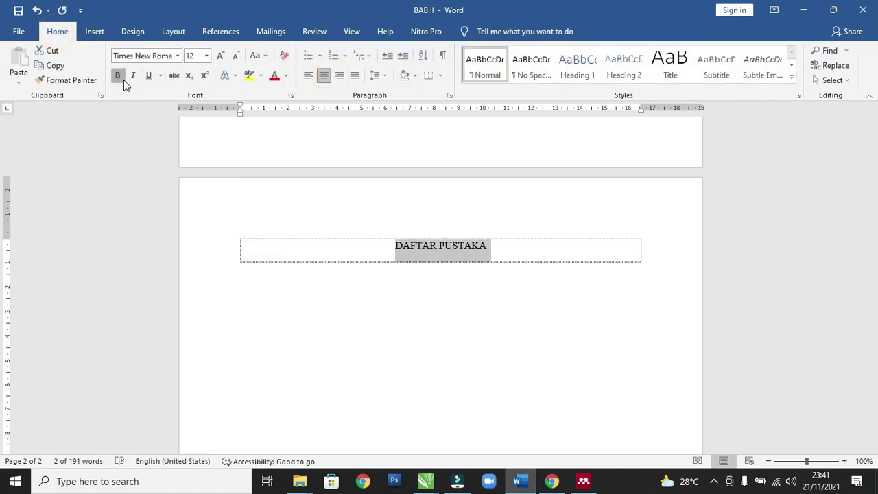
{"action": "left_click", "coordinate": [488, 245]}
- Add two empty left-aligned lines beneath the DAFTAR PUSTAKA heading and turn off bold for the text that follows
{"action": "key", "text": "Tab"}
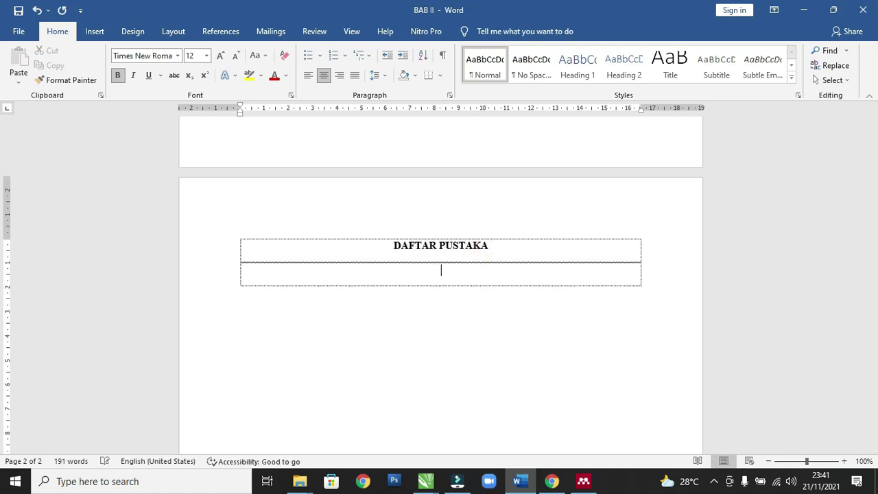
{"action": "key", "text": "ctrl+l"}
{"action": "key", "text": "Tab"}
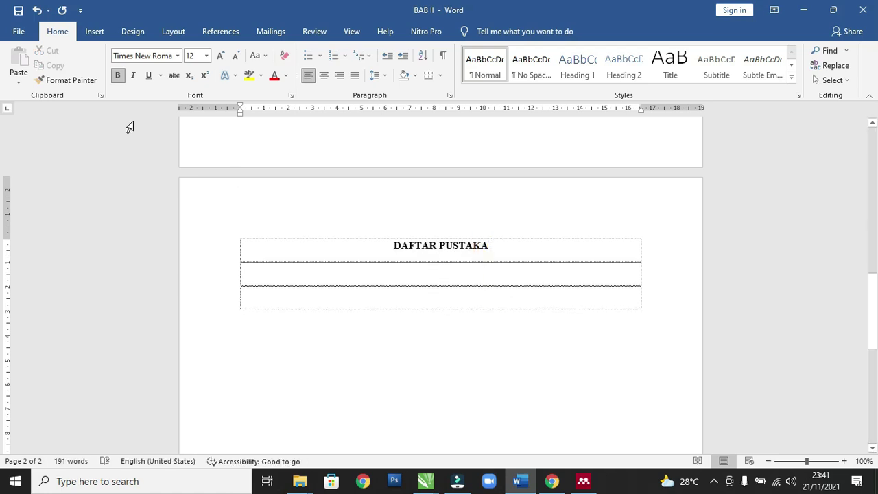
{"action": "left_click", "coordinate": [117, 75]}
{"action": "left_click", "coordinate": [253, 297]}
- Insert the Mendeley bibliography on the second line below the DAFTAR PUSTAKA heading and compare its entries with the citations and footnotes
{"action": "left_click", "coordinate": [216, 37]}
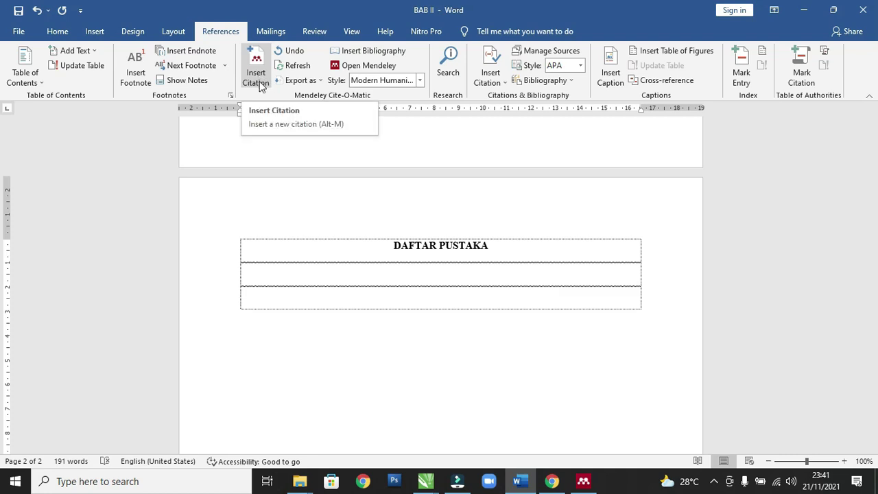
{"action": "left_click", "coordinate": [249, 299]}
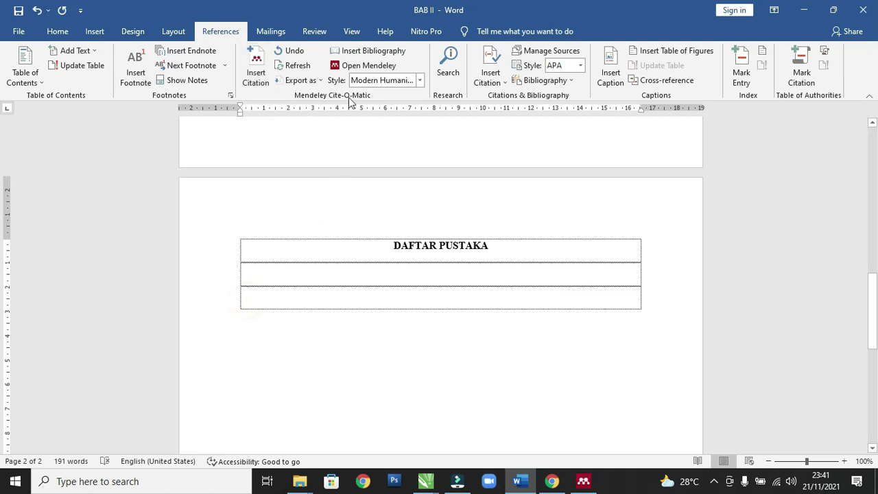
{"action": "left_click", "coordinate": [367, 54]}
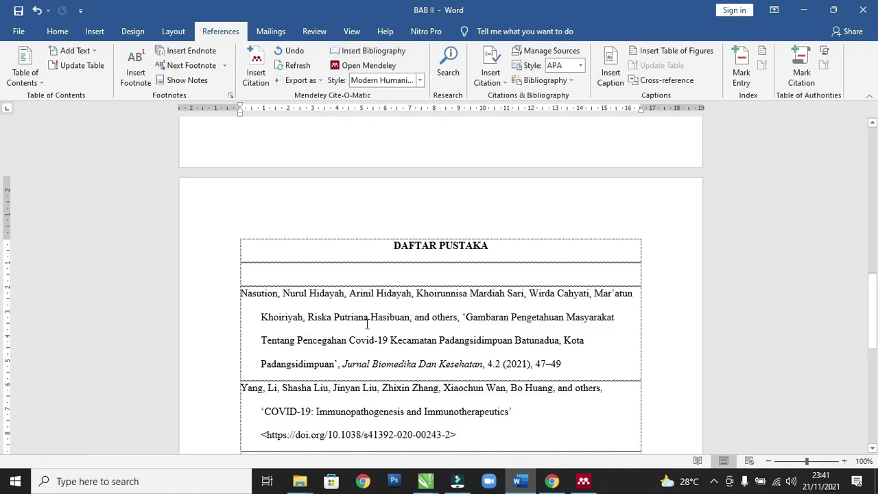
{"action": "scroll", "coordinate": [367, 324], "scroll_direction": "down", "scroll_amount": 1}
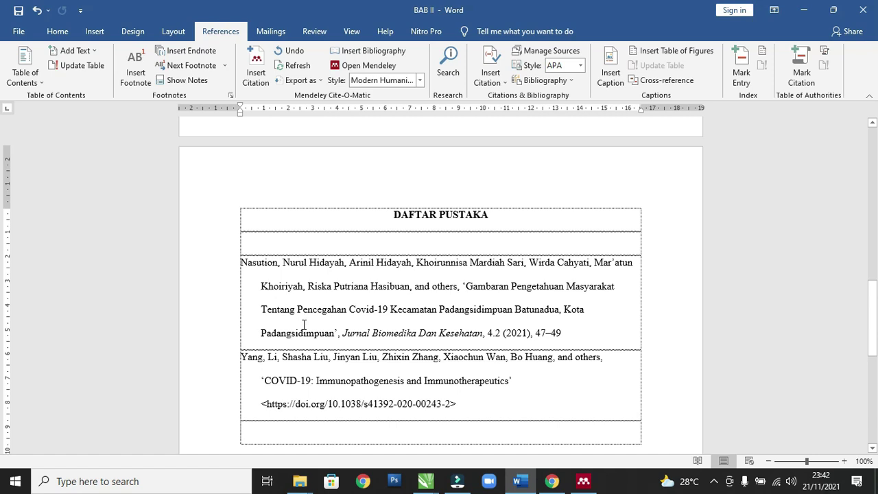
{"action": "scroll", "coordinate": [304, 324], "scroll_direction": "up", "scroll_amount": 15}
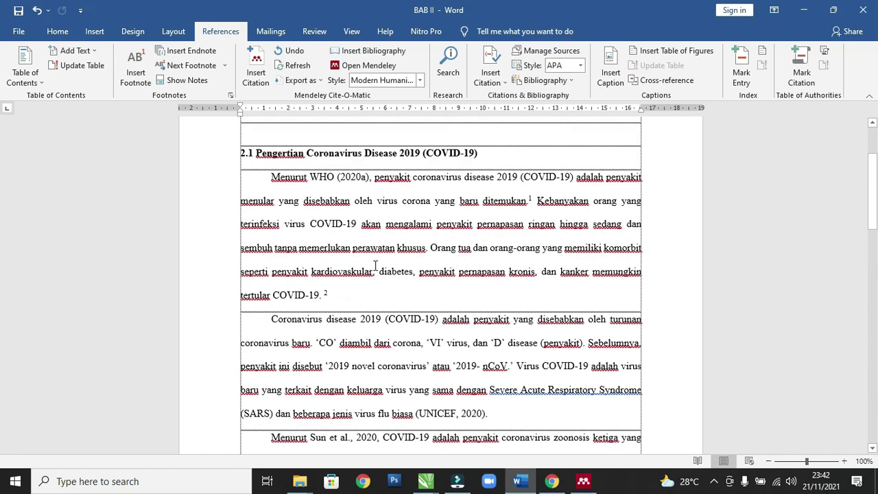
{"action": "scroll", "coordinate": [425, 313], "scroll_direction": "down", "scroll_amount": 15}
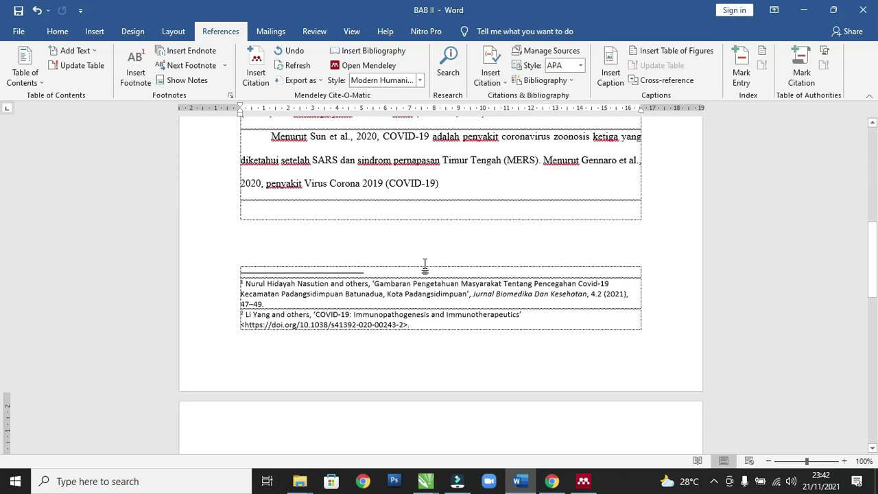
{"action": "scroll", "coordinate": [361, 312], "scroll_direction": "down", "scroll_amount": 2}
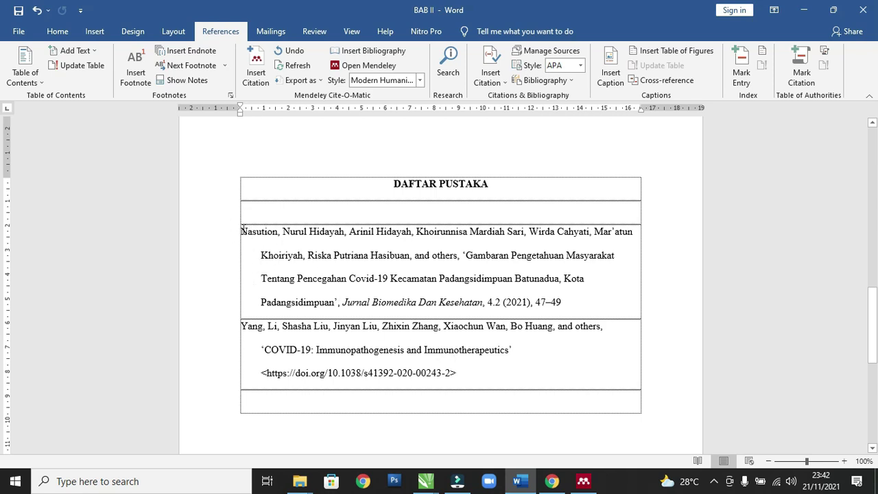
- Justify the bibliography entries under DAFTAR PUSTAKA
{"action": "left_click_drag", "start_coordinate": [498, 374], "coordinate": [233, 238]}
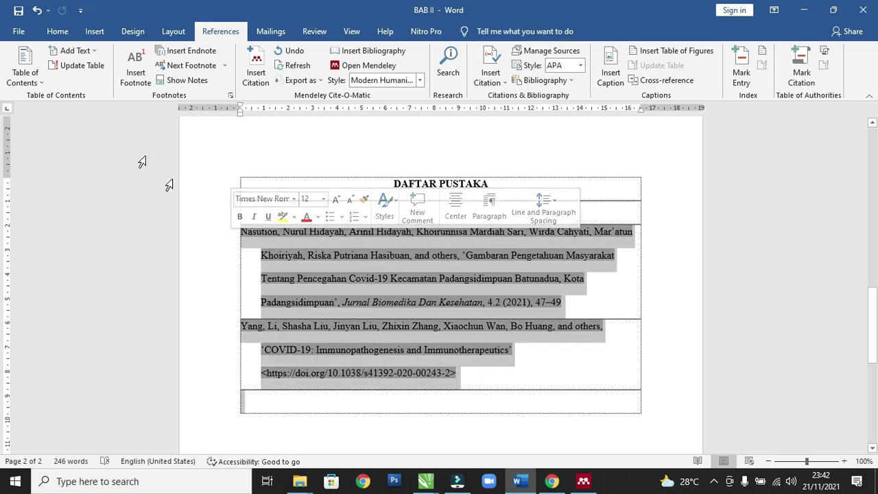
{"action": "left_click", "coordinate": [56, 31]}
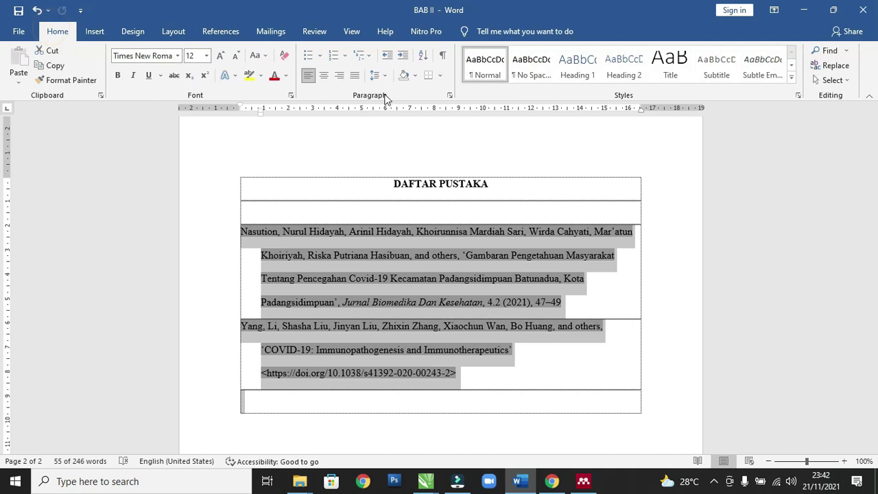
{"action": "left_click", "coordinate": [354, 75]}
{"action": "left_click", "coordinate": [402, 279]}
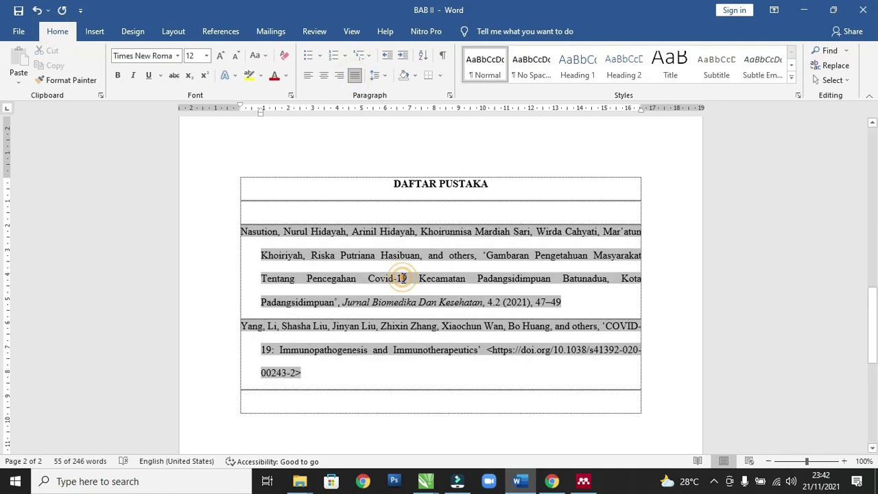
{"action": "left_click", "coordinate": [409, 362]}
- Cite the Google Books entry "DINAMIKA PENDEKATAN DALAM PENANGANANAN COVID-19" after "(UNICEF, 2020)." using Mendeley
{"action": "scroll", "coordinate": [410, 362], "scroll_direction": "up", "scroll_amount": 9}
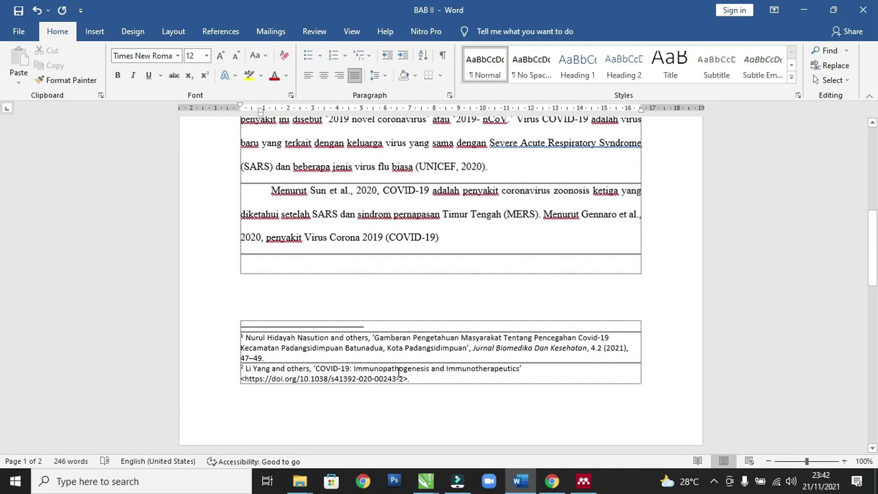
{"action": "scroll", "coordinate": [401, 370], "scroll_direction": "up", "scroll_amount": 2}
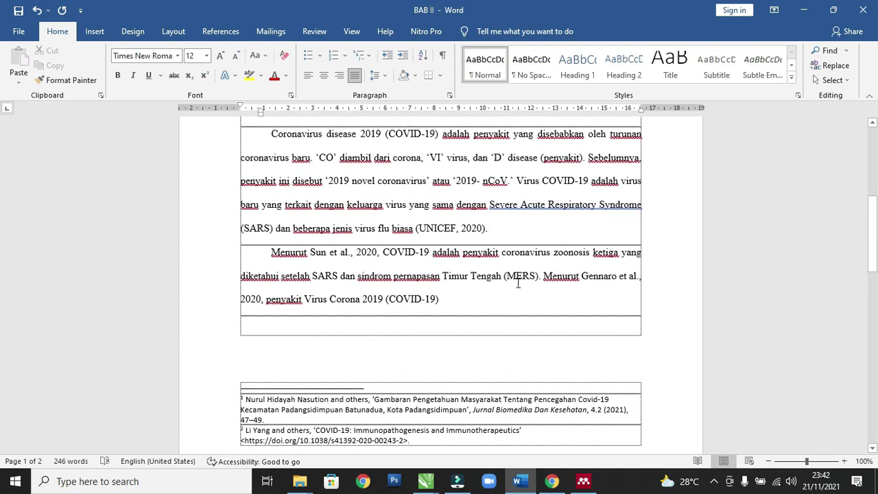
{"action": "scroll", "coordinate": [517, 283], "scroll_direction": "up", "scroll_amount": 3}
{"action": "left_click", "coordinate": [499, 321]}
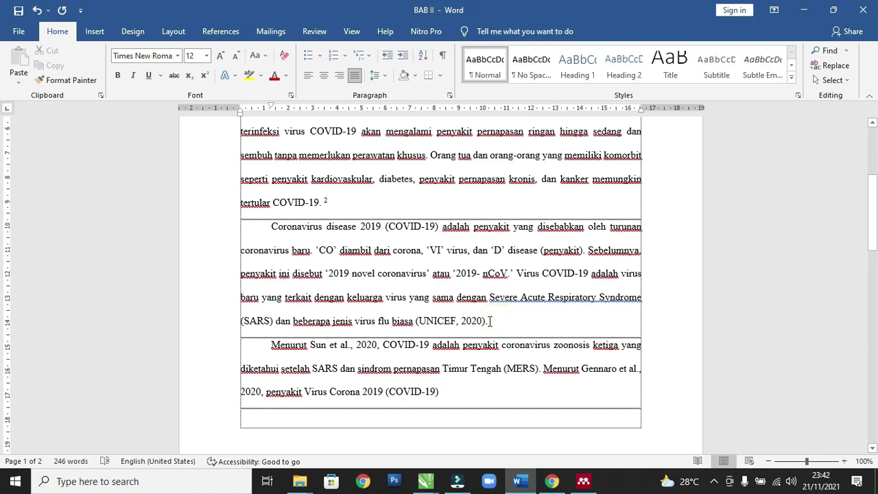
{"action": "left_click", "coordinate": [207, 34]}
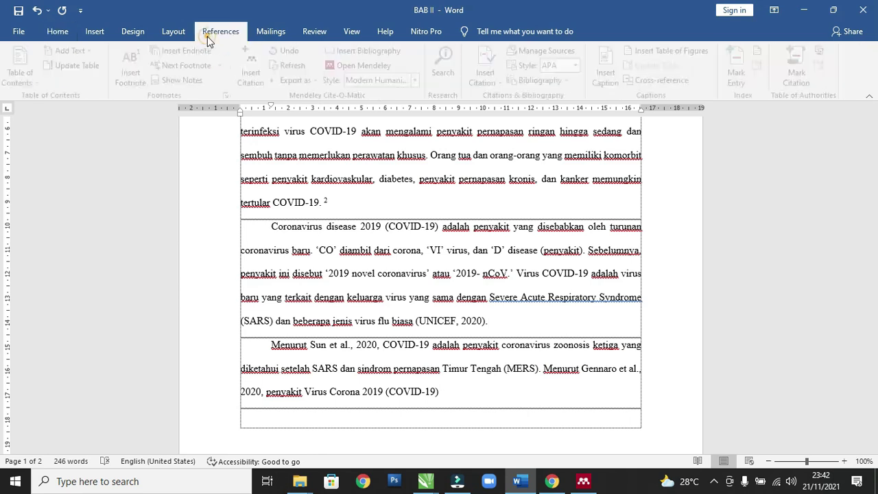
{"action": "left_click", "coordinate": [255, 68]}
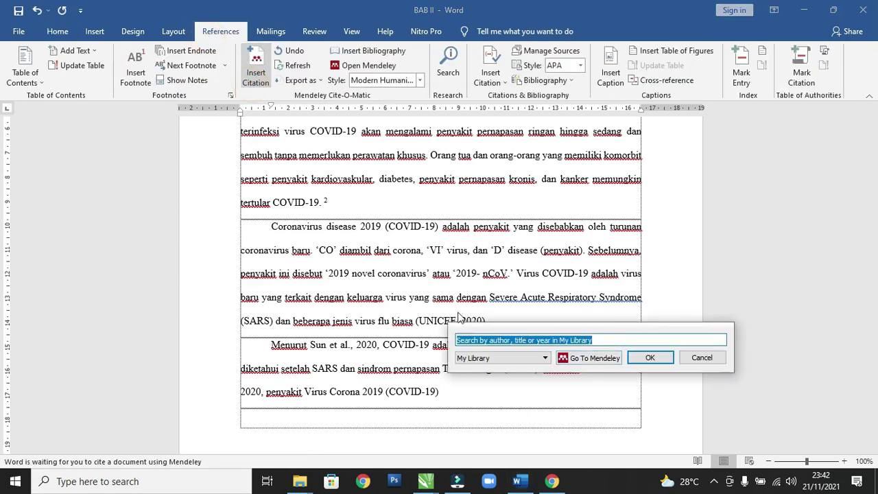
{"action": "left_click", "coordinate": [589, 357]}
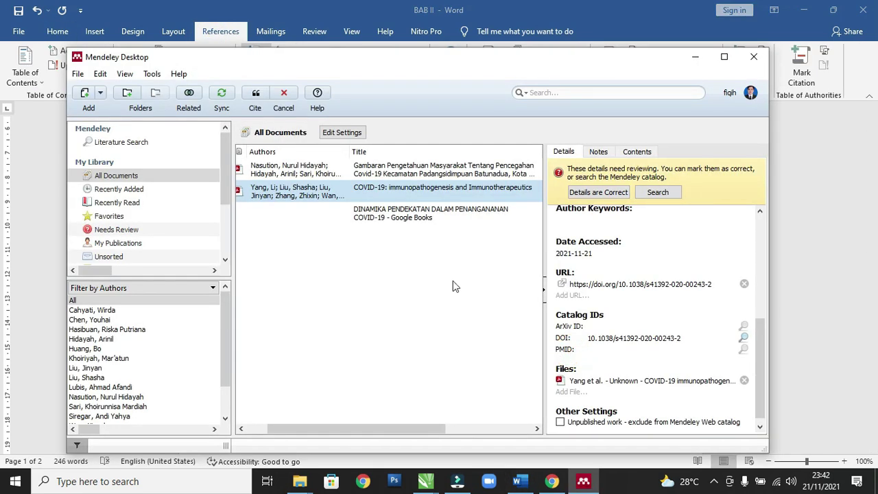
{"action": "left_click", "coordinate": [359, 219]}
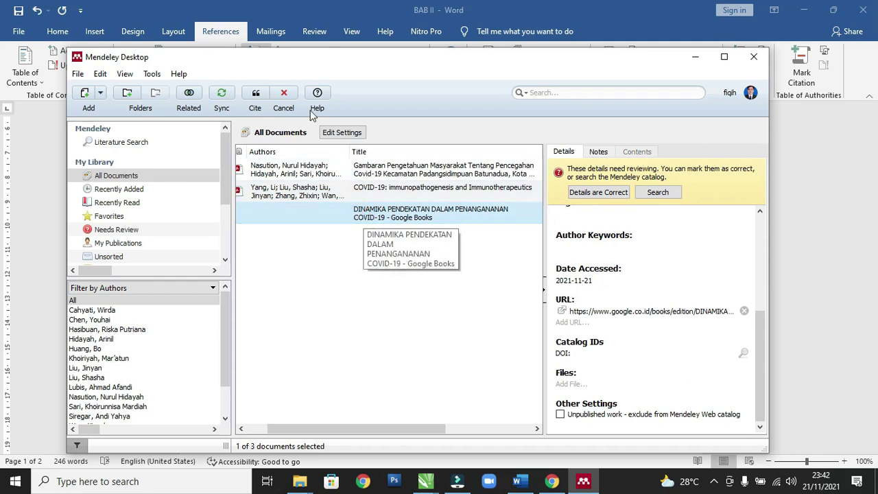
{"action": "left_click", "coordinate": [255, 96]}
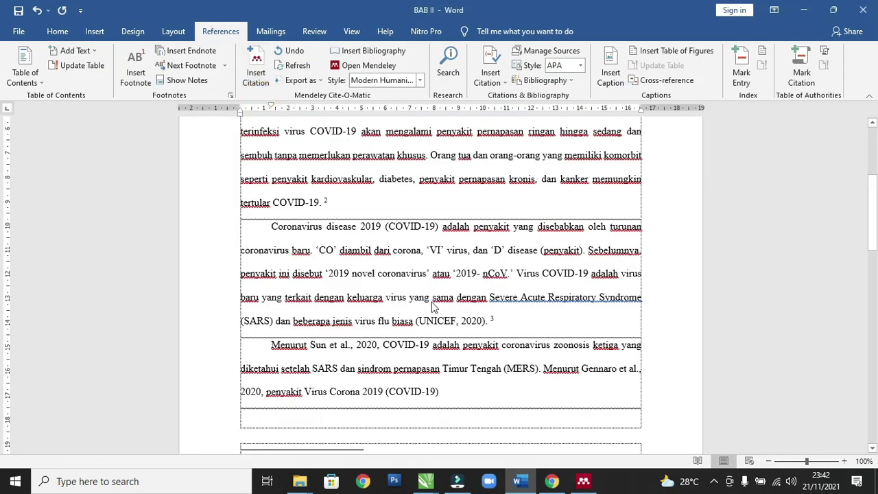
- Compare the third footnote with its DAFTAR PUSTAKA entry and delete that footnote's citation after "(UNICEF, 2020)."
{"action": "scroll", "coordinate": [501, 319], "scroll_direction": "down", "scroll_amount": 5}
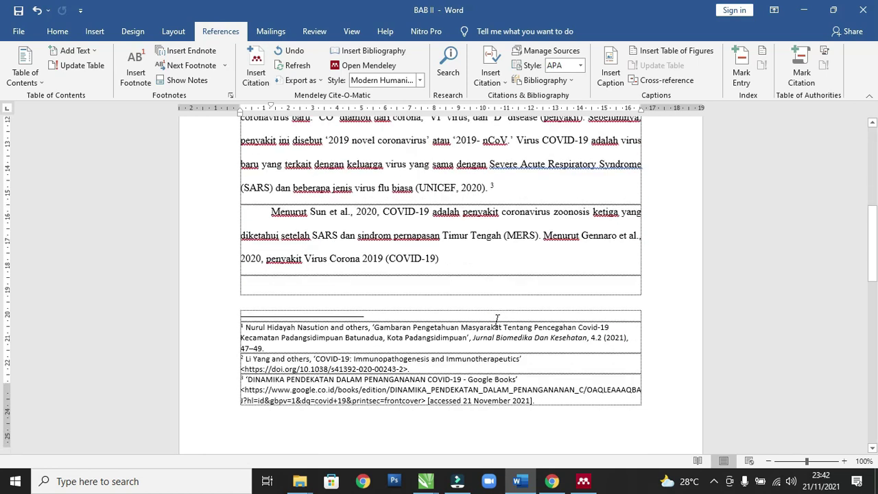
{"action": "scroll", "coordinate": [498, 321], "scroll_direction": "down", "scroll_amount": 2}
{"action": "scroll", "coordinate": [498, 320], "scroll_direction": "up", "scroll_amount": 2}
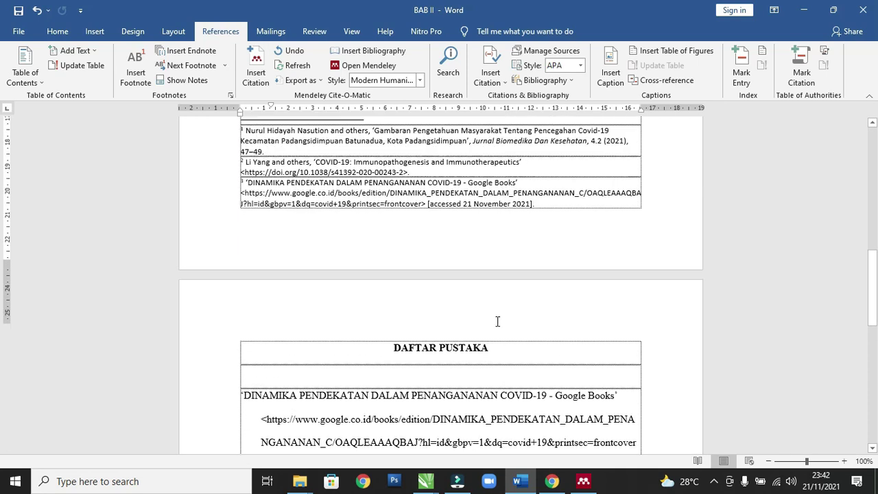
{"action": "scroll", "coordinate": [343, 275], "scroll_direction": "down", "scroll_amount": 5}
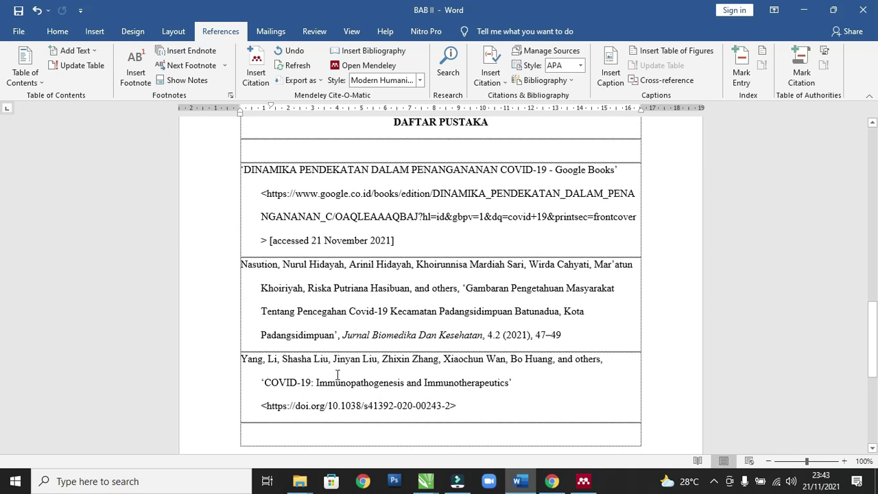
{"action": "scroll", "coordinate": [433, 357], "scroll_direction": "up", "scroll_amount": 6}
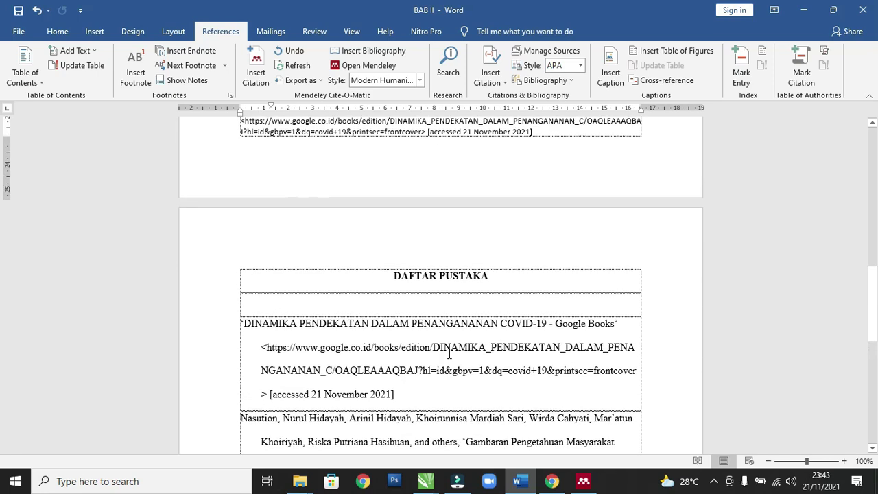
{"action": "scroll", "coordinate": [486, 215], "scroll_direction": "up", "scroll_amount": 1}
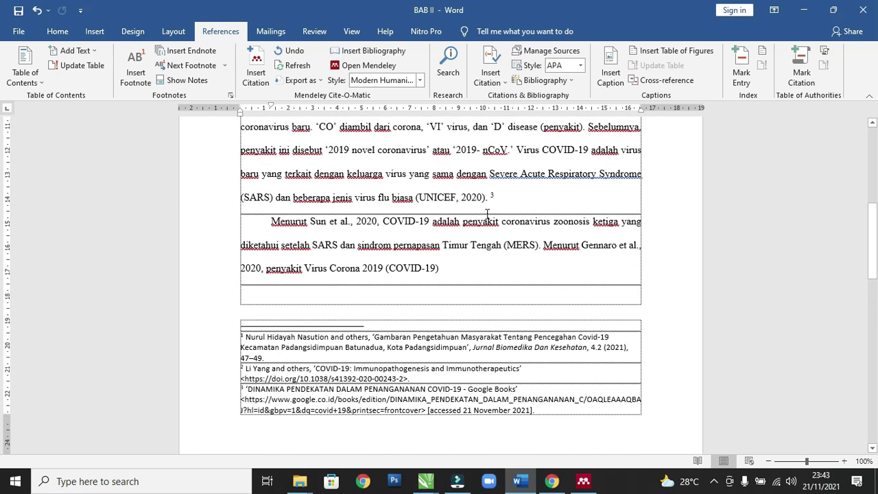
{"action": "key", "text": "BackSpace"}
{"action": "key", "text": "BackSpace"}
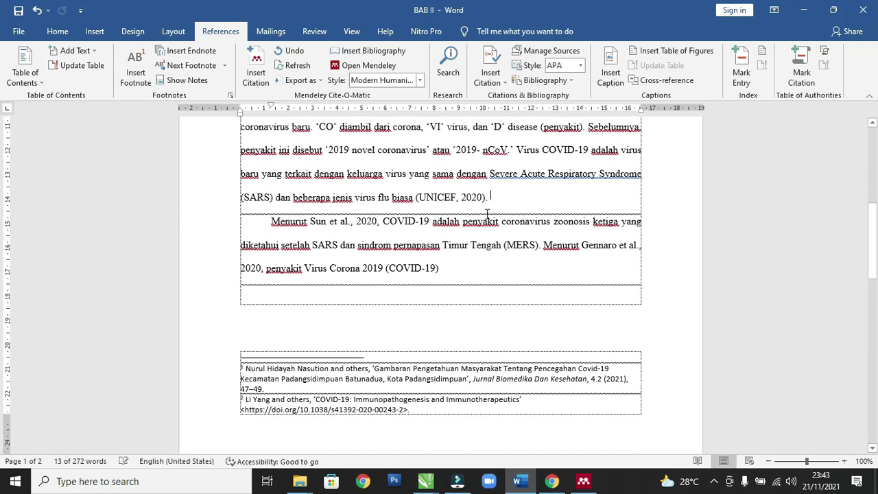
{"action": "scroll", "coordinate": [249, 319], "scroll_direction": "down", "scroll_amount": 3}
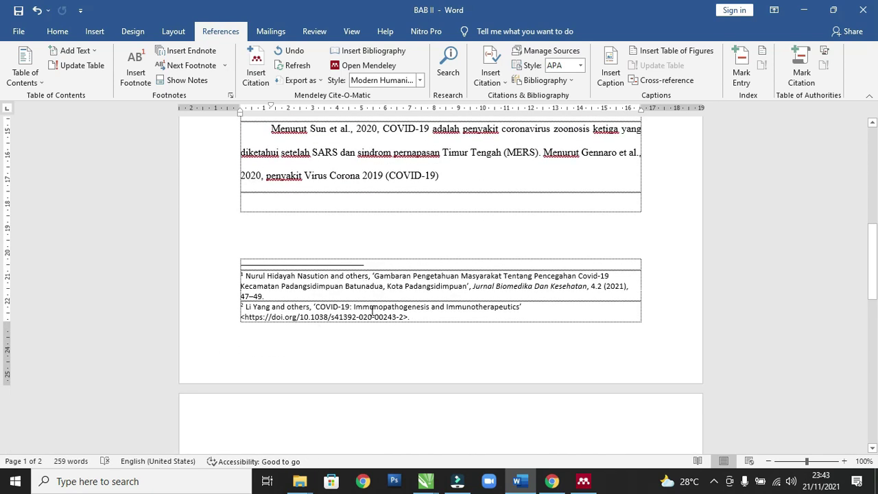
- Refresh the Mendeley bibliography under DAFTAR PUSTAKA so its entries match the remaining citations
{"action": "scroll", "coordinate": [392, 310], "scroll_direction": "down", "scroll_amount": 10}
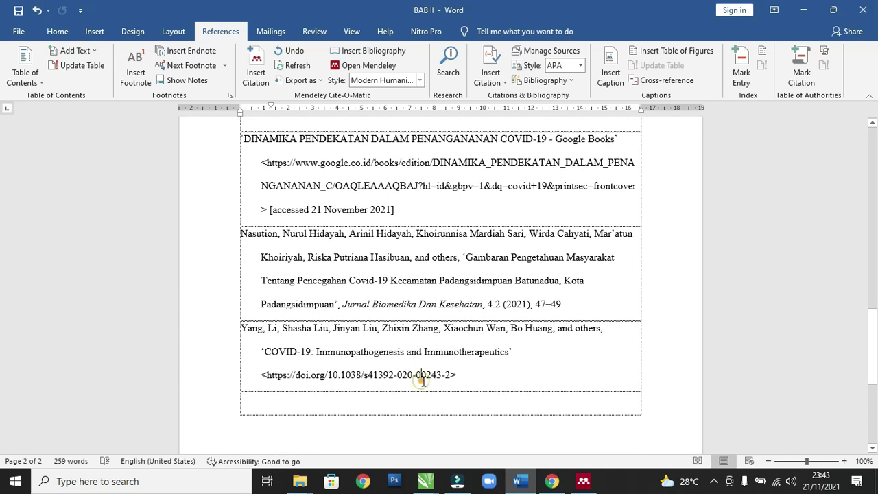
{"action": "left_click", "coordinate": [469, 377]}
{"action": "key", "text": "shift+Home"}
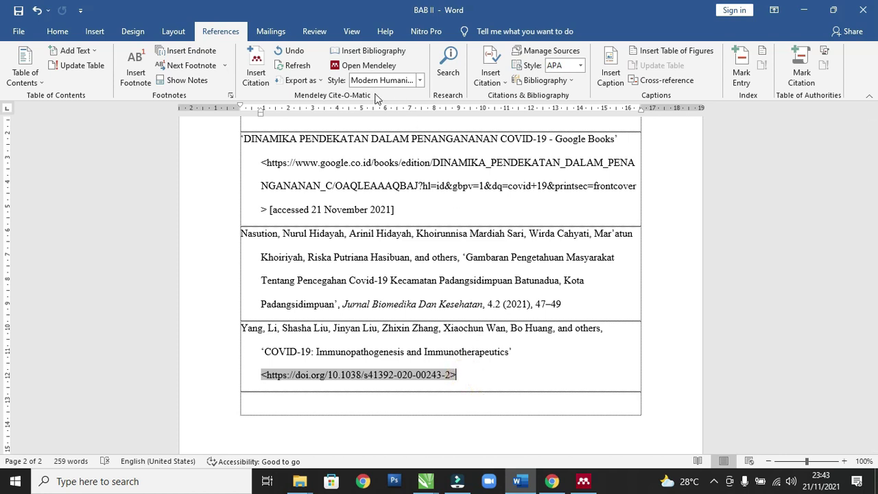
{"action": "left_click", "coordinate": [298, 66]}
{"action": "scroll", "coordinate": [397, 322], "scroll_direction": "up", "scroll_amount": 2}
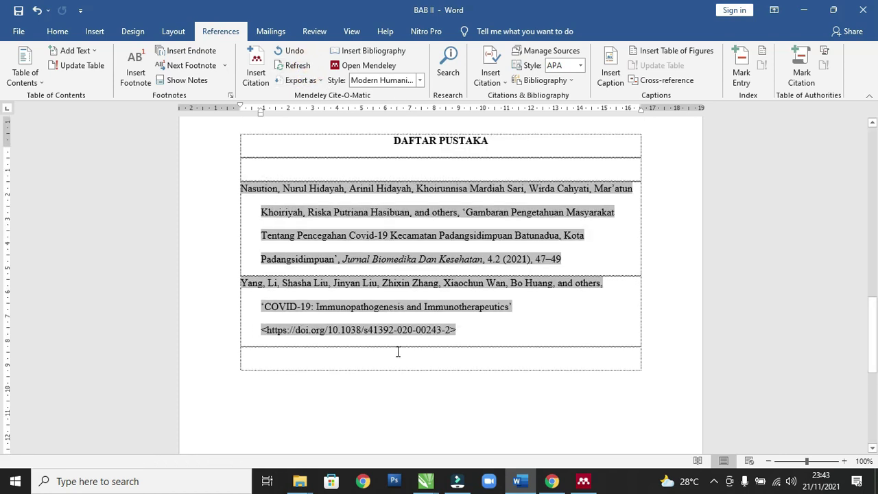
{"action": "left_click", "coordinate": [496, 337]}
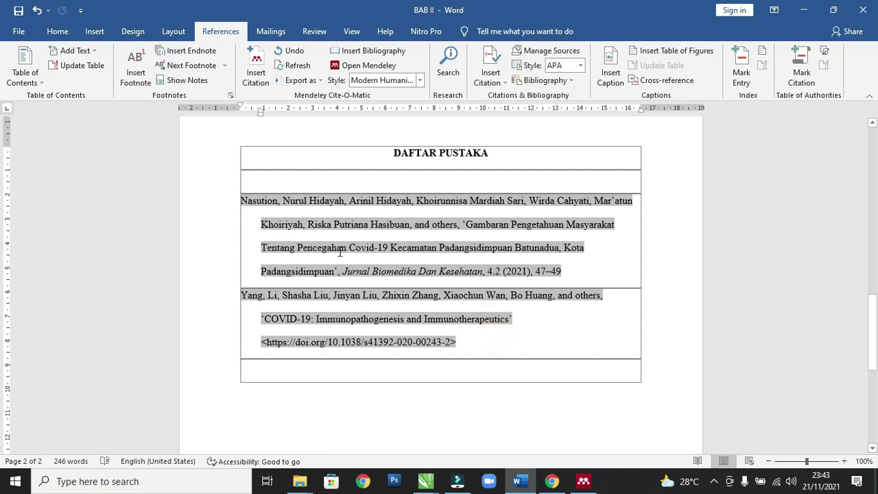
- Review the remaining footnotes and citations back up to the BAB II heading and look through the available Mendeley citation styles
{"action": "scroll", "coordinate": [339, 252], "scroll_direction": "up", "scroll_amount": 5}
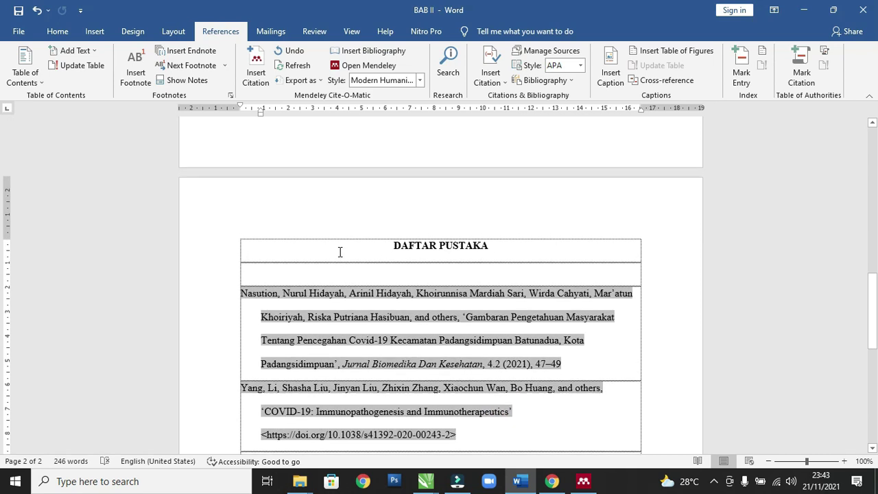
{"action": "scroll", "coordinate": [339, 253], "scroll_direction": "up", "scroll_amount": 6}
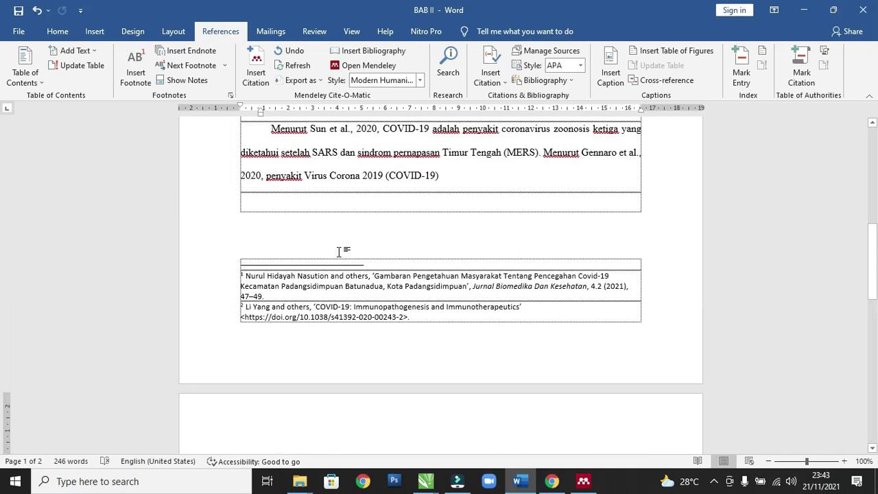
{"action": "scroll", "coordinate": [339, 252], "scroll_direction": "up", "scroll_amount": 2}
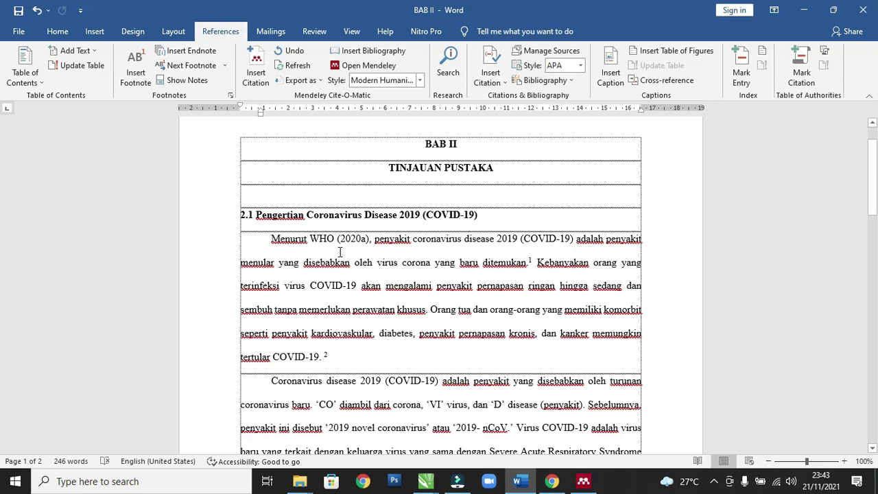
{"action": "left_click", "coordinate": [421, 81]}
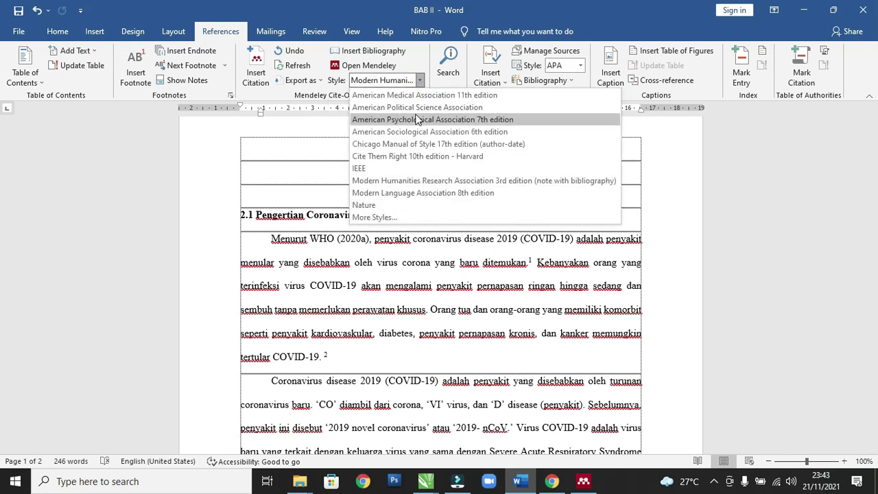
{"action": "left_click", "coordinate": [421, 81]}
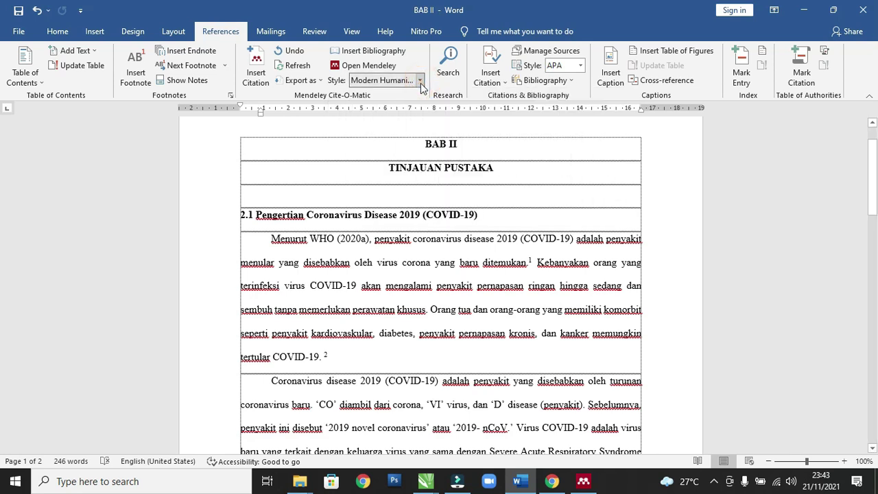